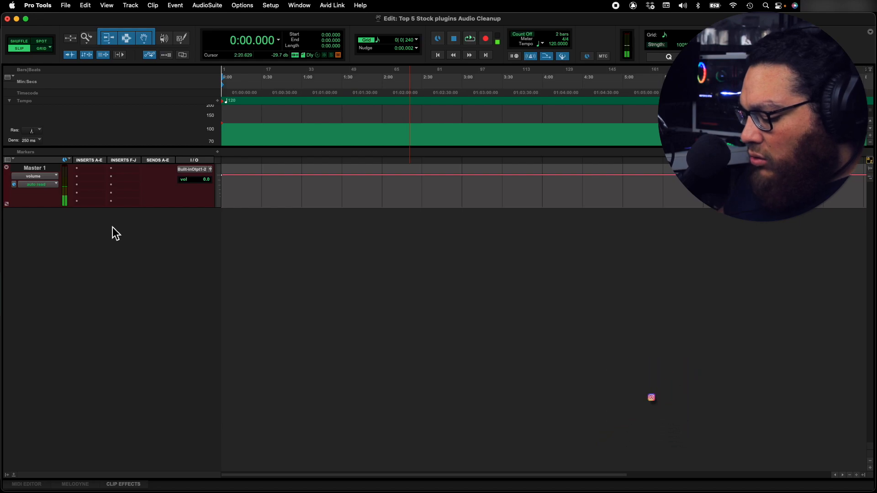
Create one new mono audio track named "Test Recording".
key(shift+super+n)
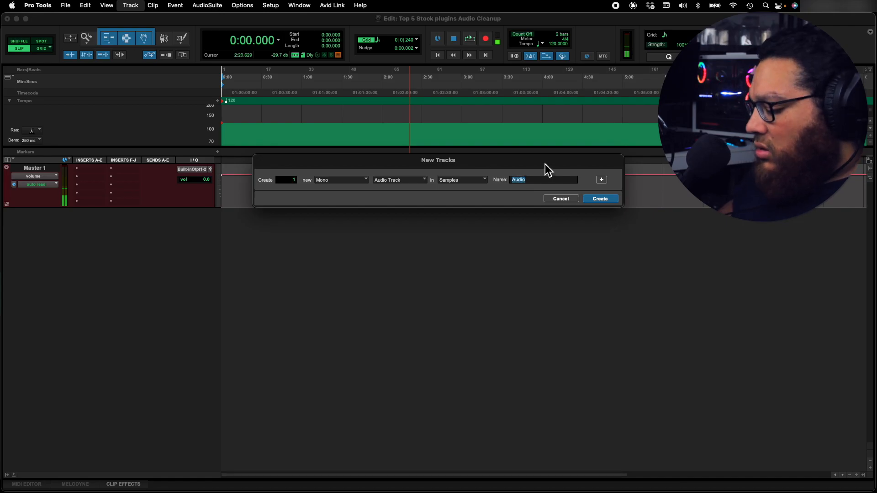
text(Test Recro)
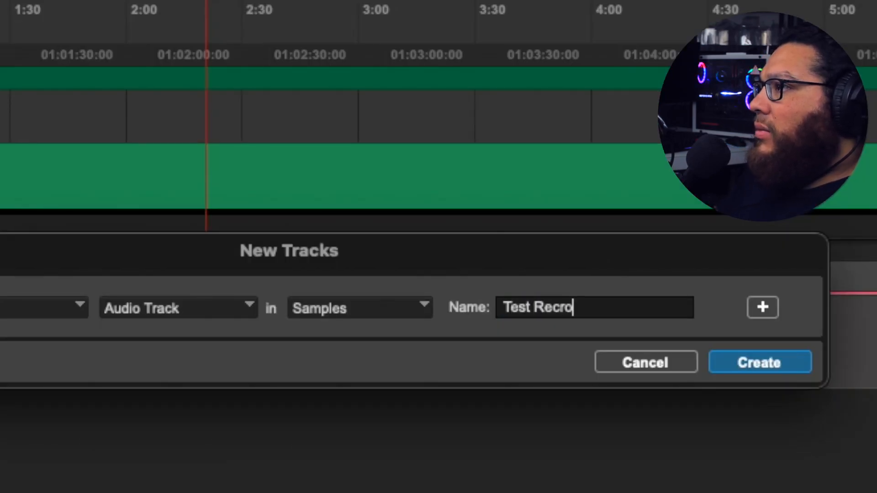
key(Return)
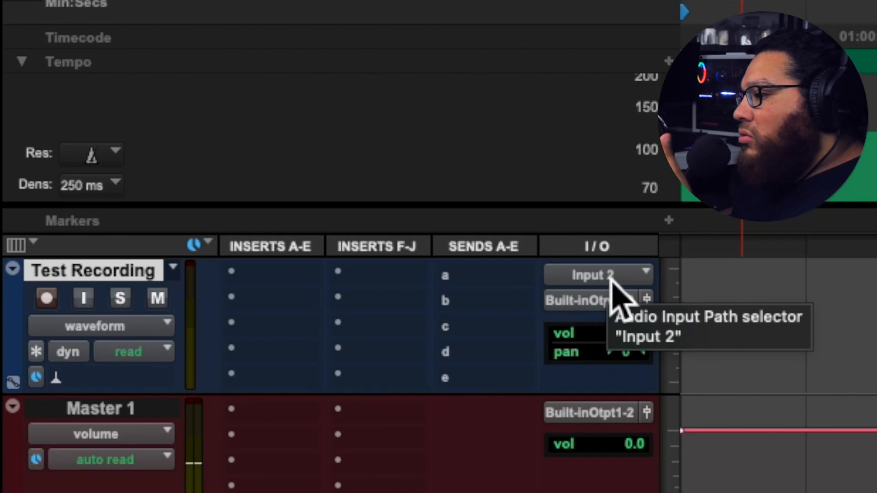
Set the Test Recording track's audio input to interface Input 1 (Mono).
click(612, 279)
mouse_move(616, 295)
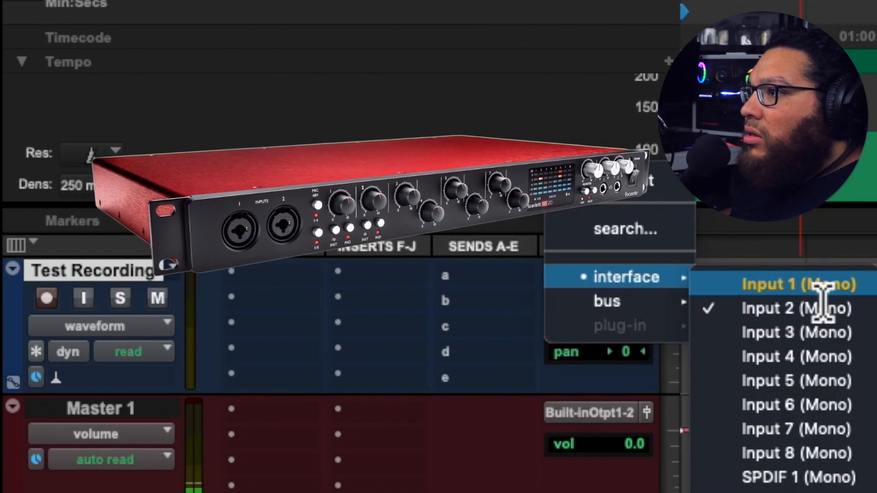
click(809, 284)
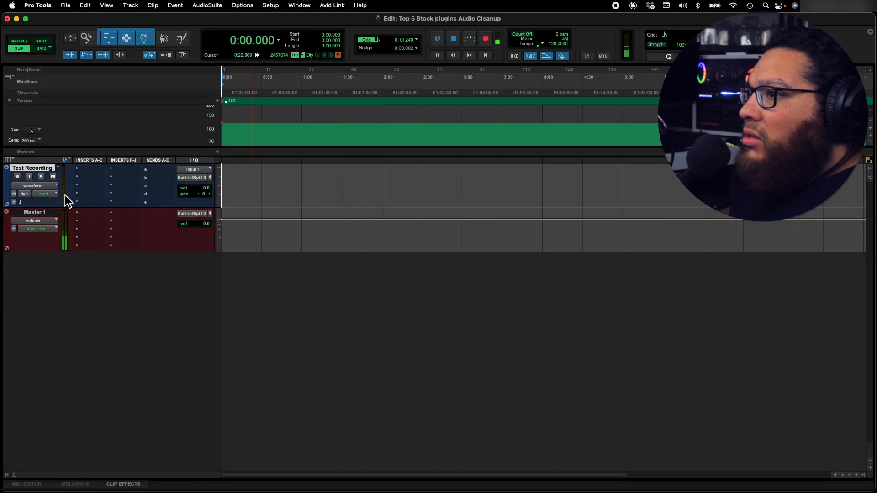
Toggle input monitoring on the Test Recording track, and show and hide the track list.
click(30, 177)
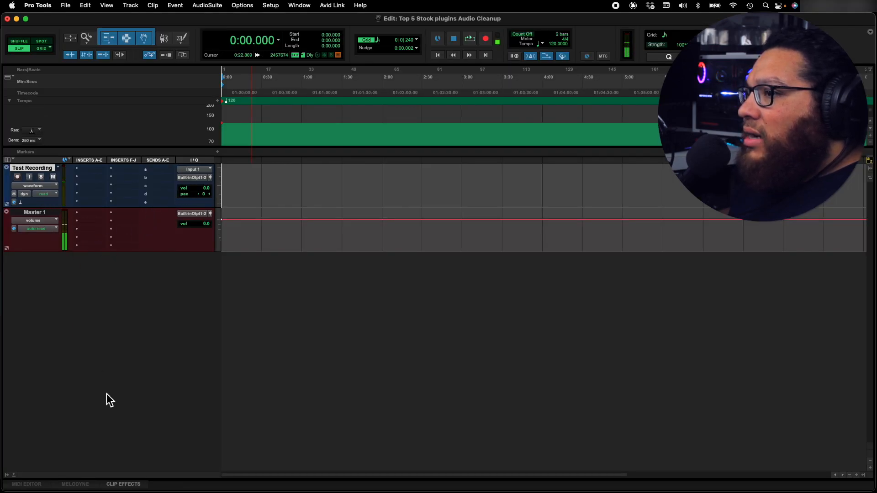
click(6, 476)
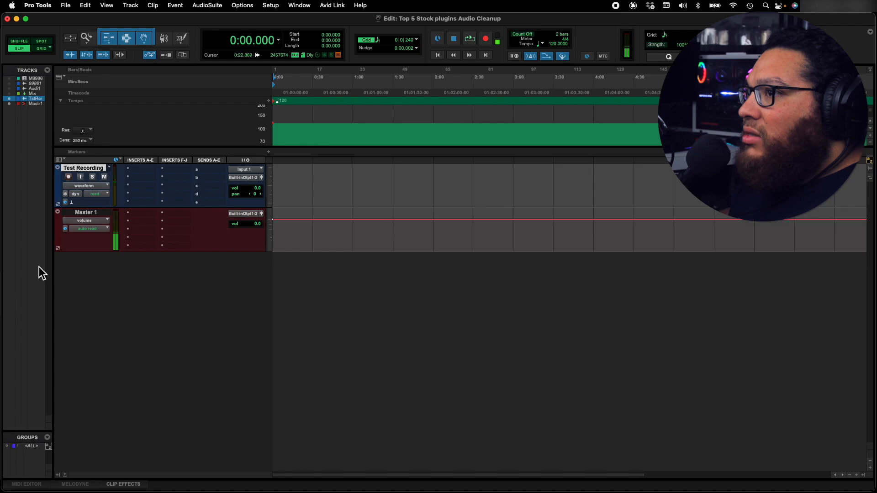
click(59, 475)
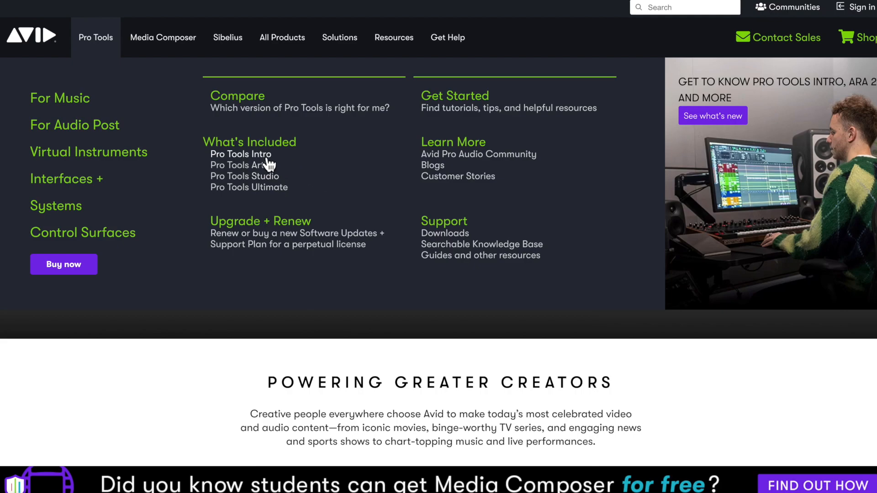
On the Avid website, open the What's Included page for Pro Tools Intro and read through its included plugins.
click(267, 158)
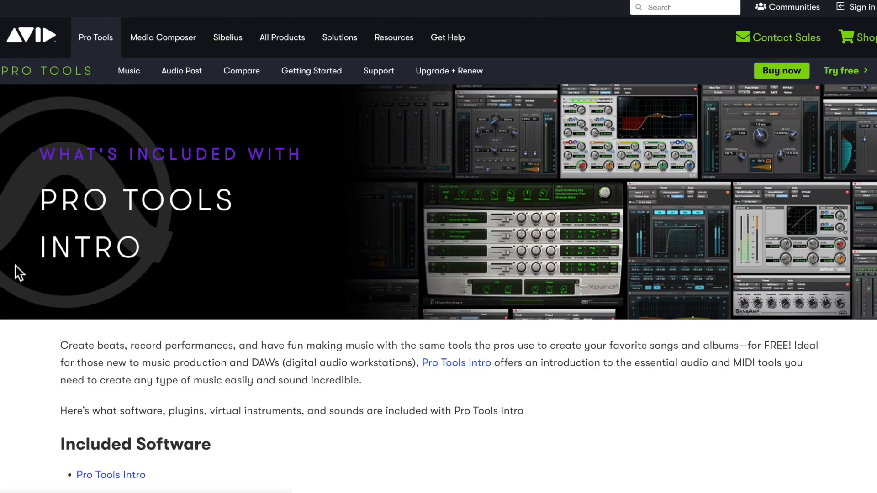
scroll(18, 273, down, 4)
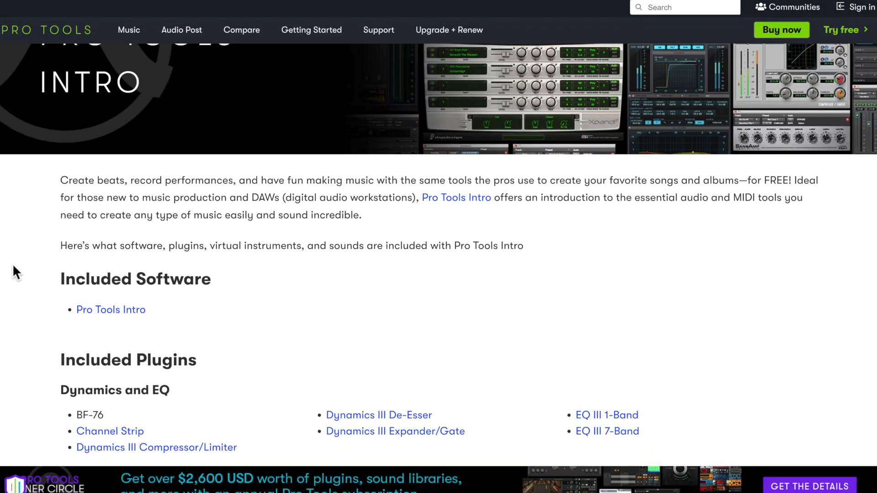
scroll(13, 270, down, 4)
scroll(14, 273, down, 2)
scroll(13, 267, down, 4)
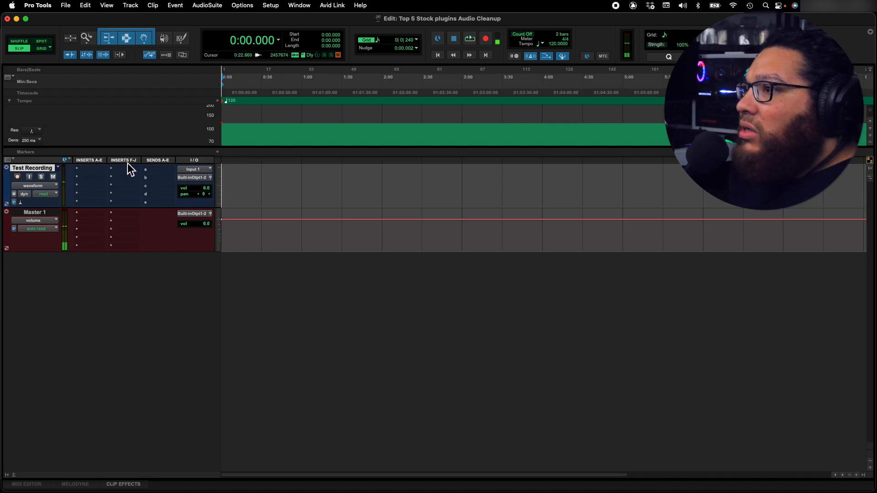
Back in Pro Tools, check which insert and send columns are enabled in the Edit window views.
click(106, 5)
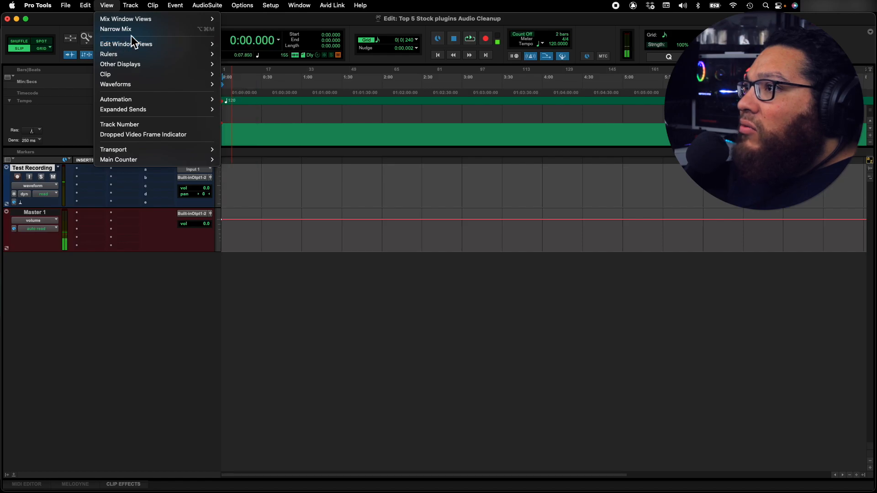
mouse_move(210, 44)
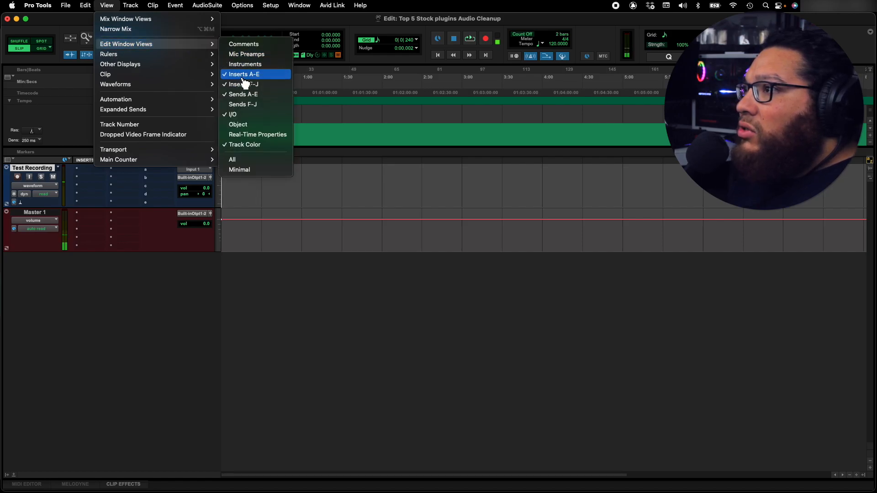
click(108, 297)
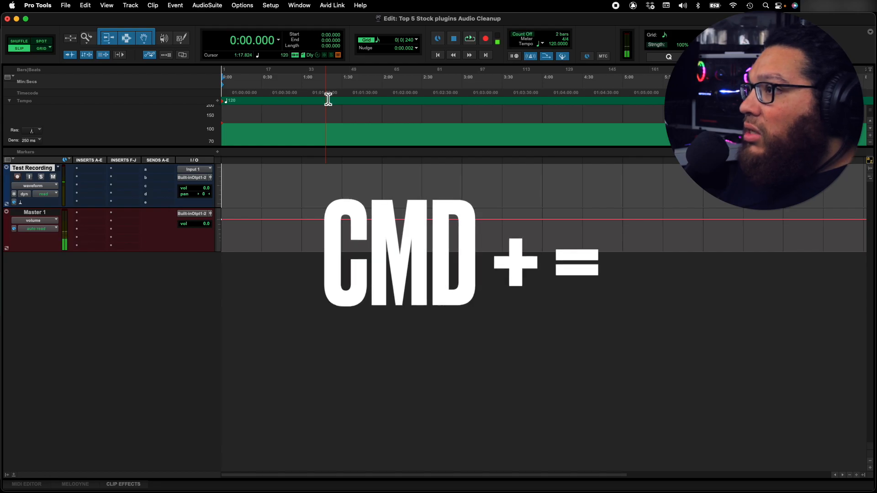
Open the Mix window, check which inserts and sends its views show, and return to the Edit window.
key(super+equal)
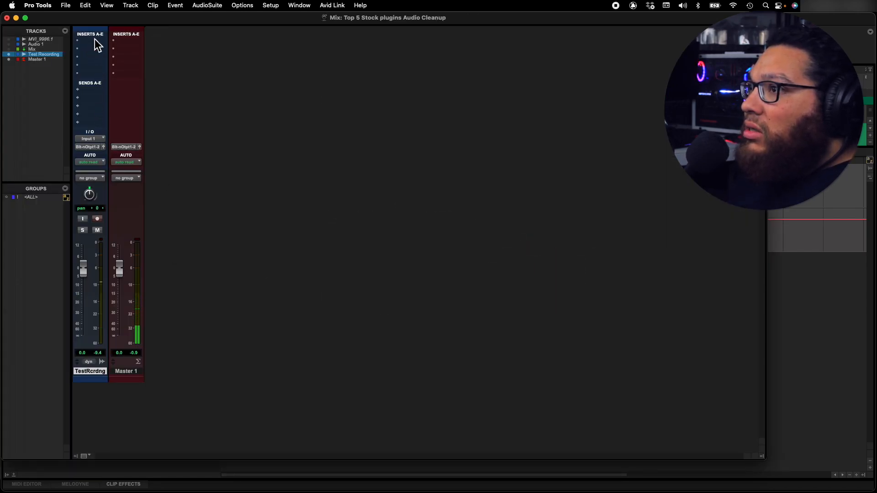
click(108, 5)
mouse_move(108, 21)
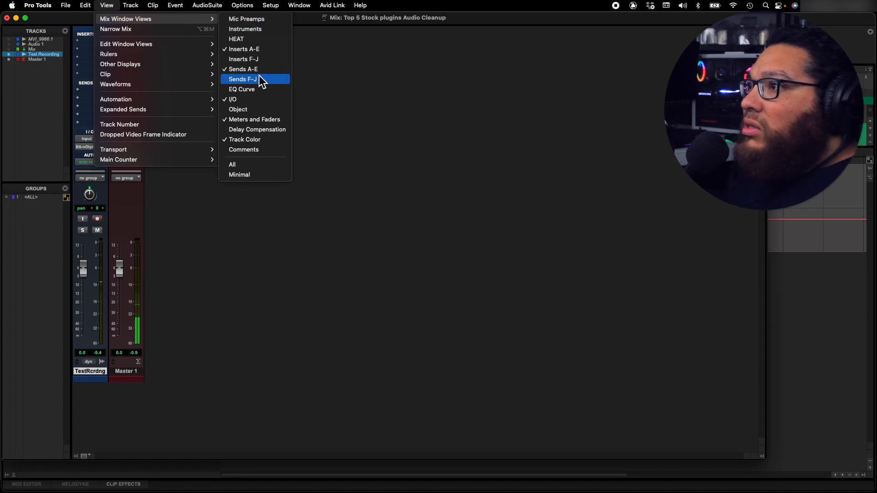
click(403, 108)
key(super+equal)
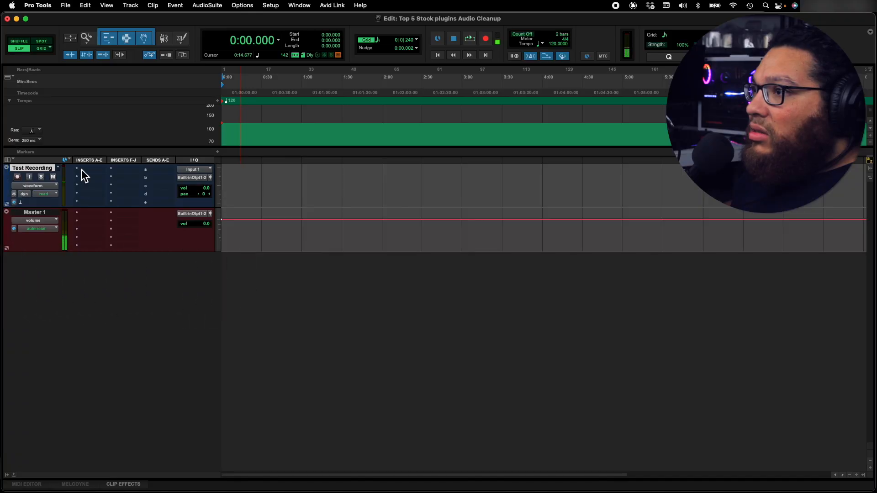
Insert the EQ3 7-Band (mono) plug-in in the Test Recording track's first insert slot and move its window clear of the tracks.
click(82, 169)
mouse_move(132, 171)
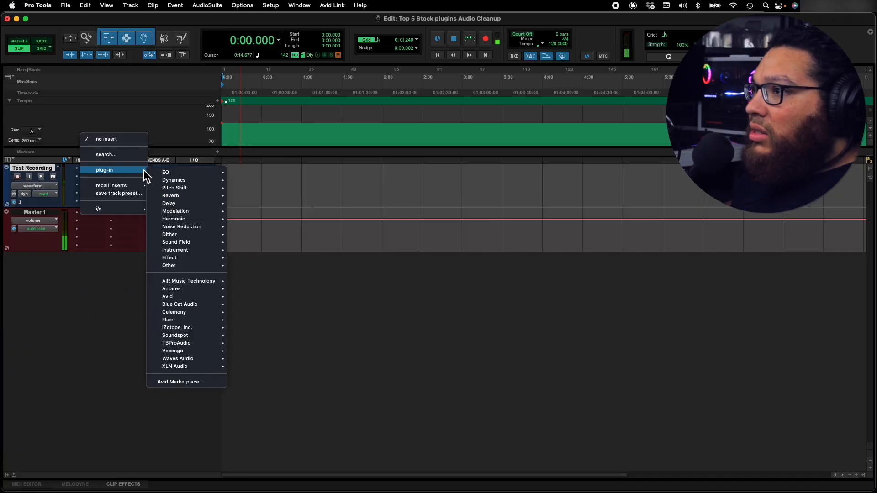
mouse_move(200, 173)
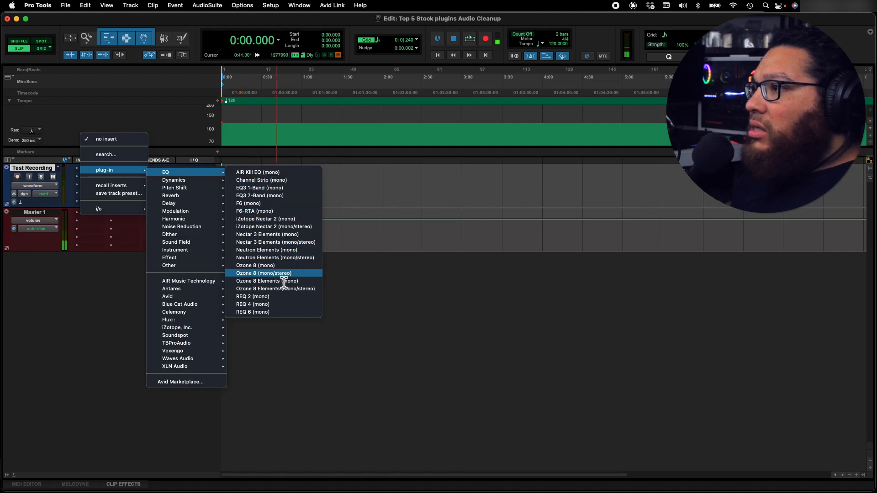
click(260, 196)
drag(294, 149, 522, 162)
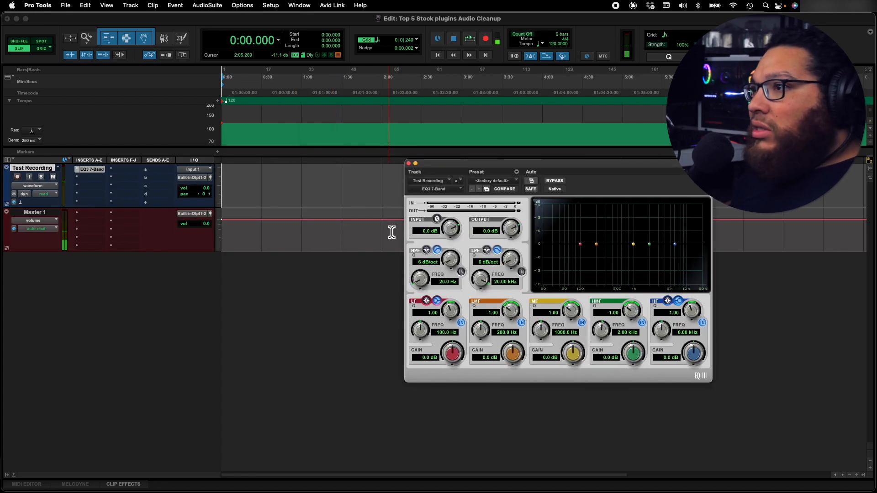
drag(445, 163, 492, 172)
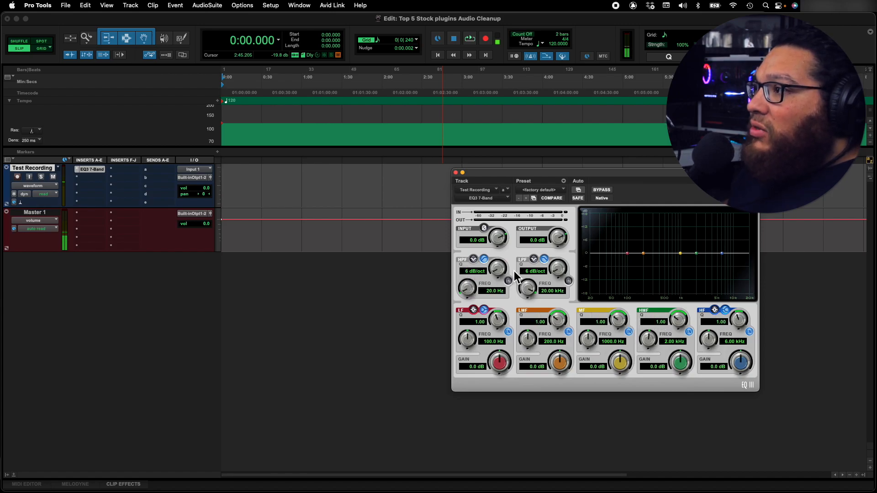
Bypass the EQ3 7-Band plug-in on the Test Recording track and close its window.
click(474, 259)
click(484, 259)
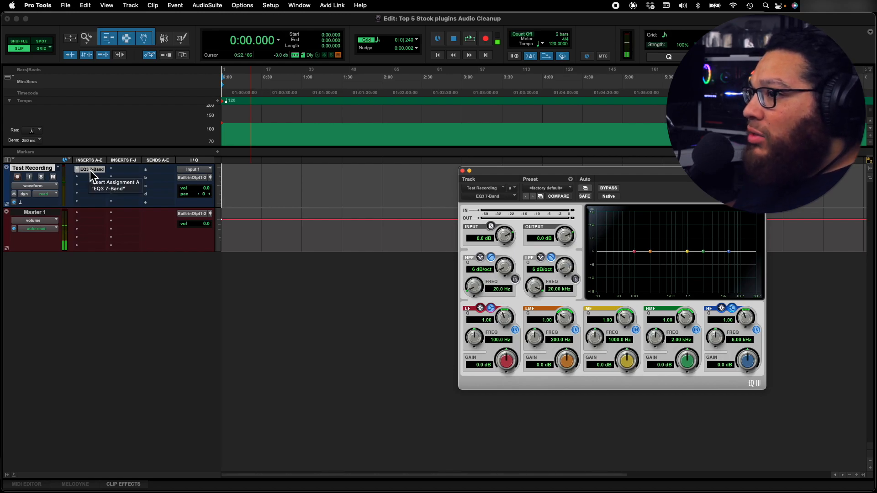
super+click(90, 169)
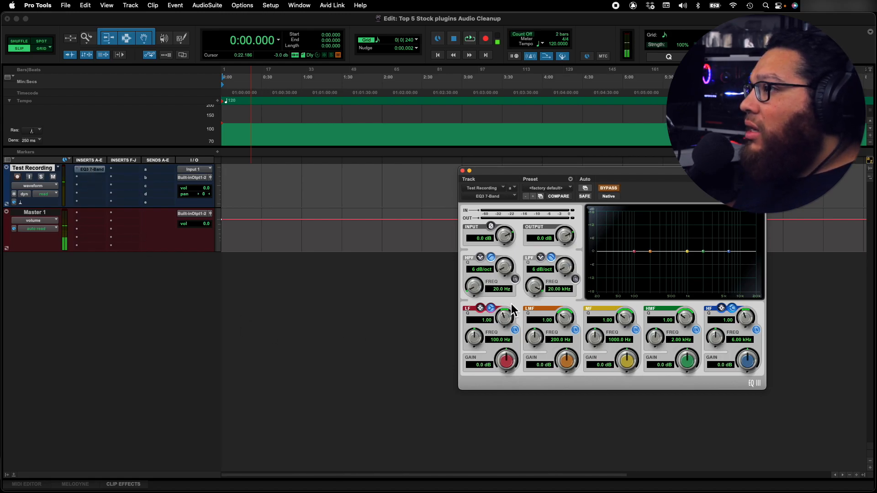
click(463, 171)
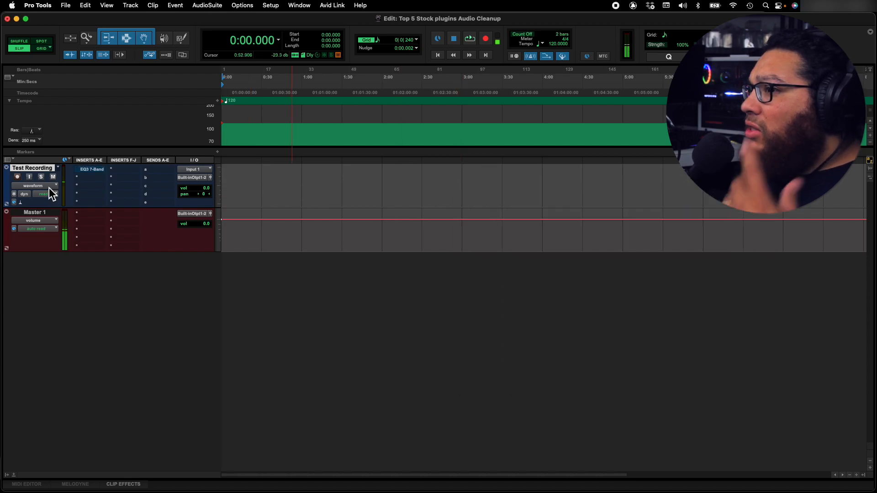
Record-enable the Test Recording track and import Time Of My Life (140)3.mp3 onto a new track, converting it into the Audio Files folder.
click(17, 177)
key(ctrl+alt+super+l)
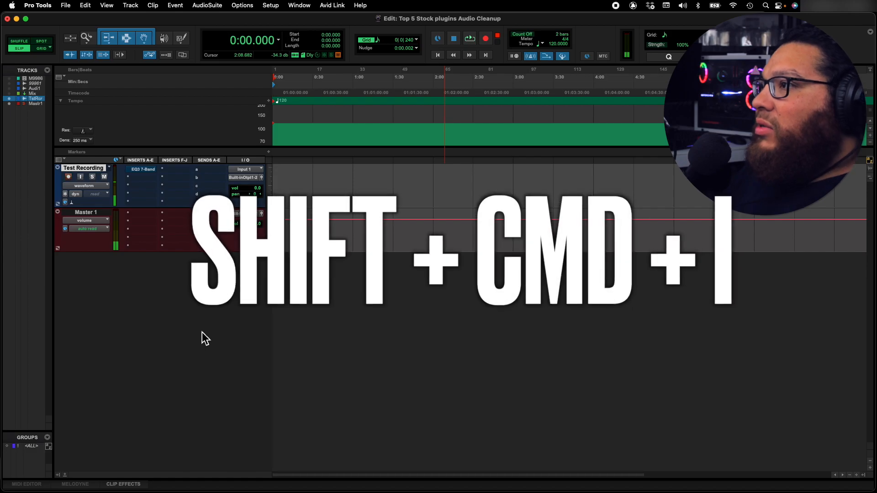
key(shift+super+i)
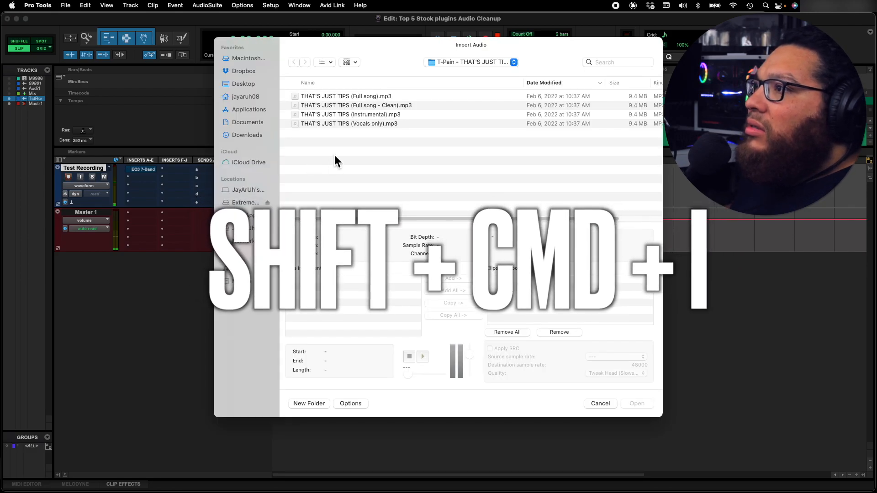
click(452, 303)
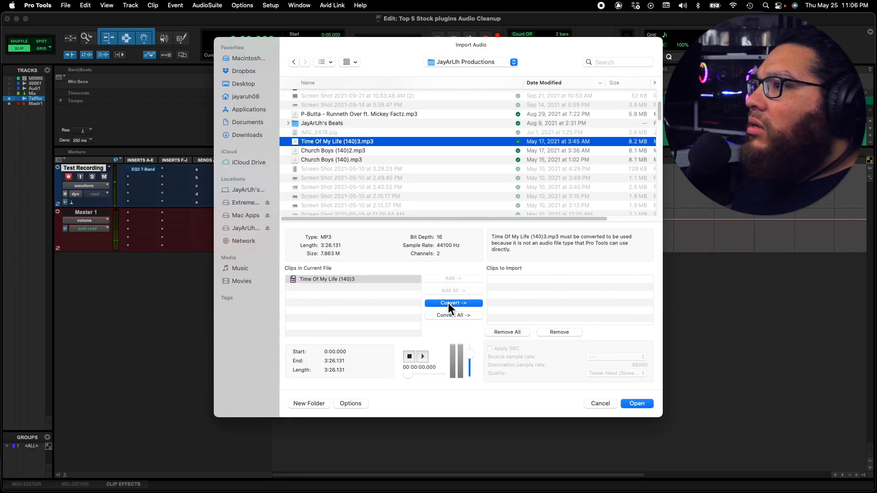
key(Return)
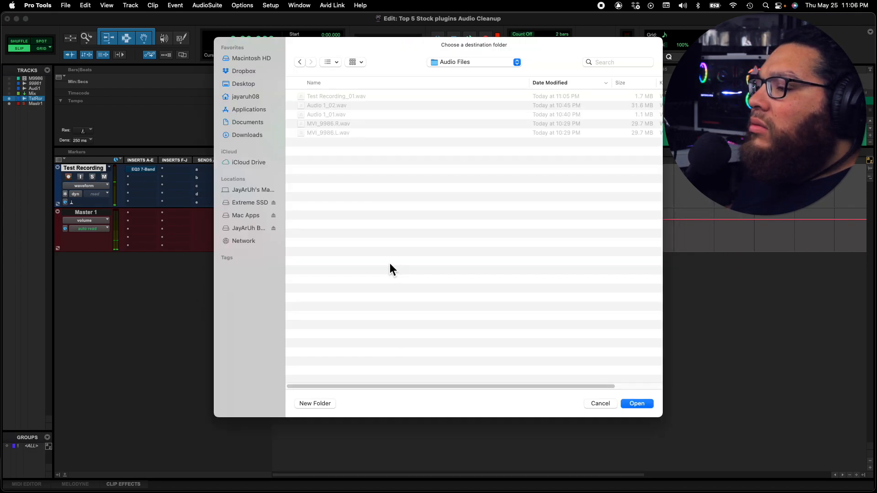
key(Return)
click(463, 220)
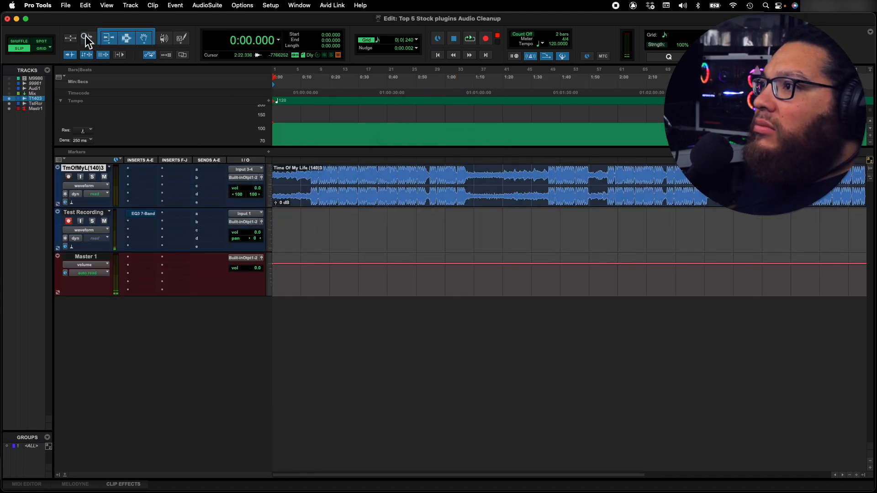
Play the imported song from about 0:12 to preview it against the monitored vocal input, and stop playback.
click(306, 221)
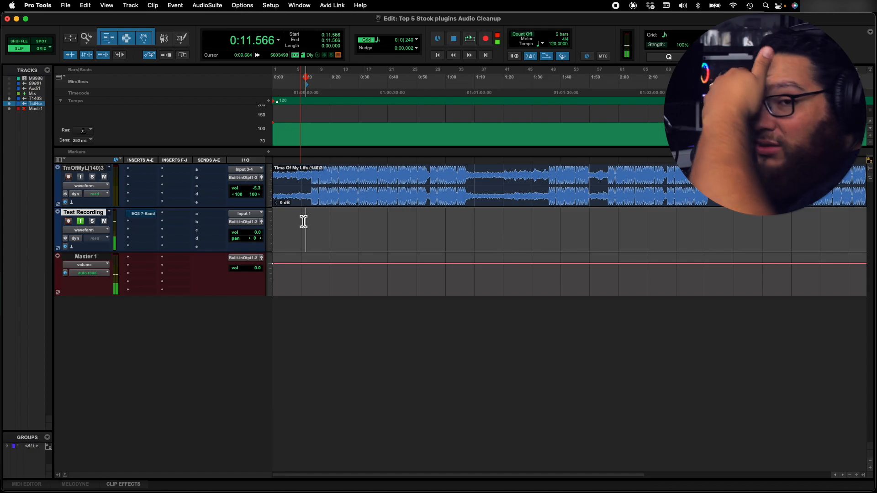
click(310, 176)
key(space)
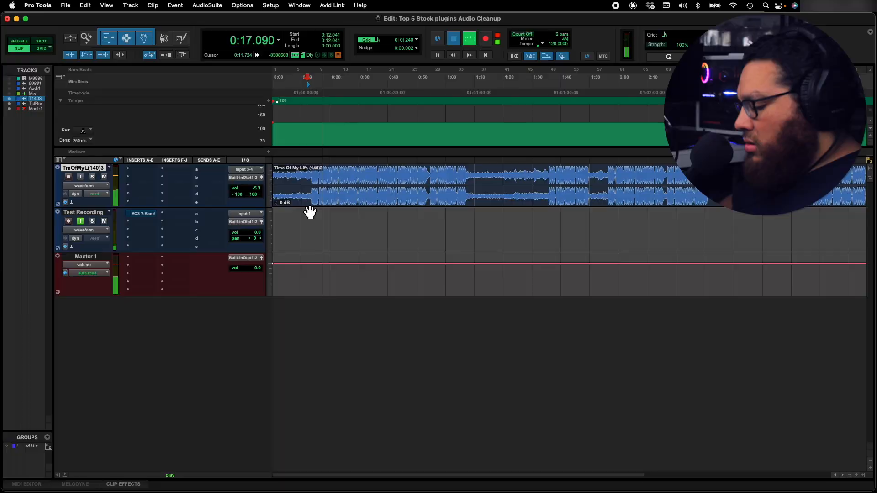
key(space)
Record a vocal take on the Test Recording track from 0:10.932 over the song, and unmute the track.
key(Return)
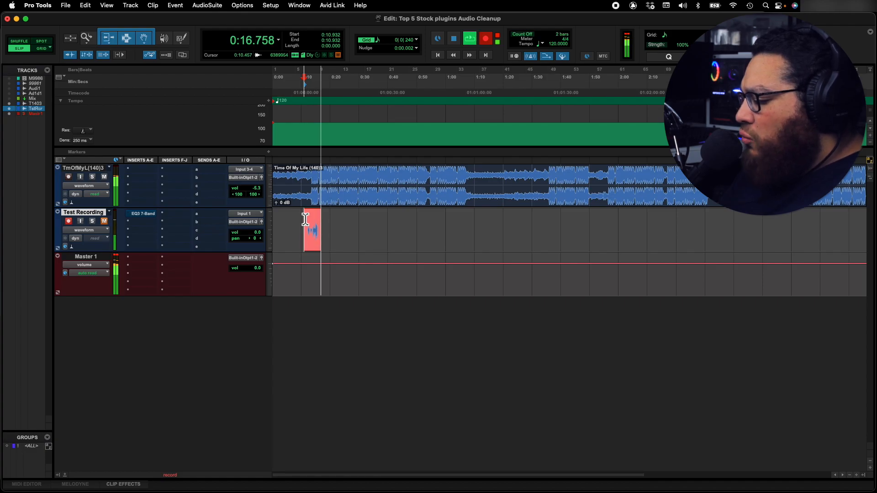
key(space)
click(104, 221)
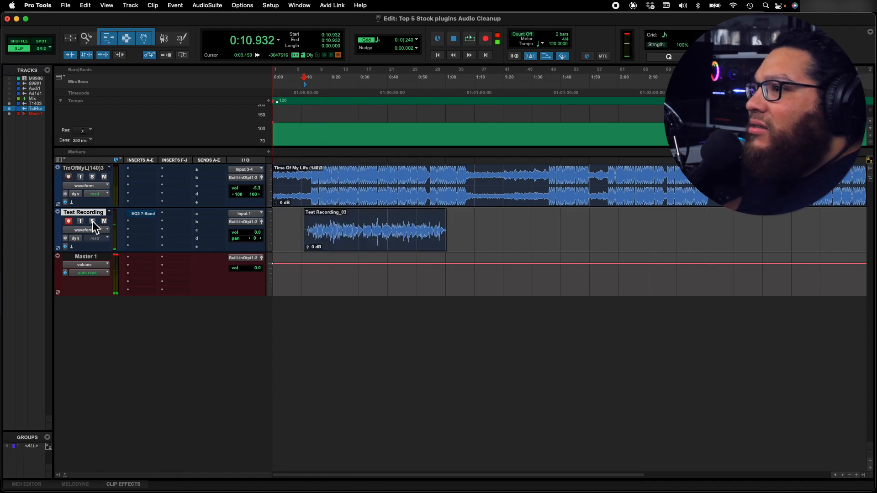
Play back the recorded take together with the song from 0:10.932 in a closer timeline view.
key(space)
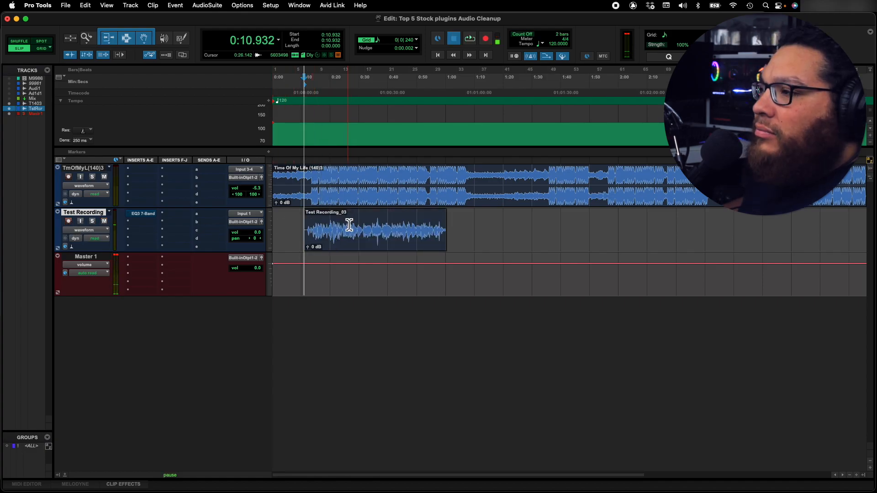
key(t)
key(t)
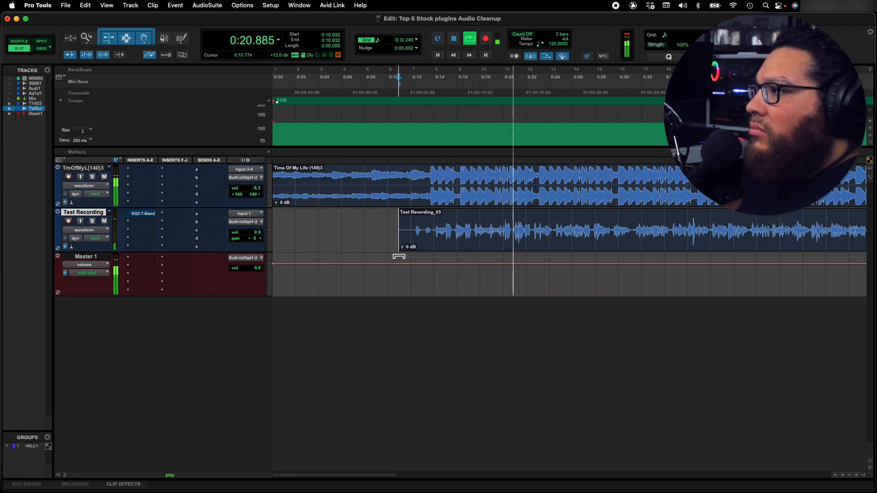
Switch in the EQ3 7-Band high-pass filter at 24 dB/oct and set its frequency to 86.8 Hz.
scroll(391, 251, right, 5)
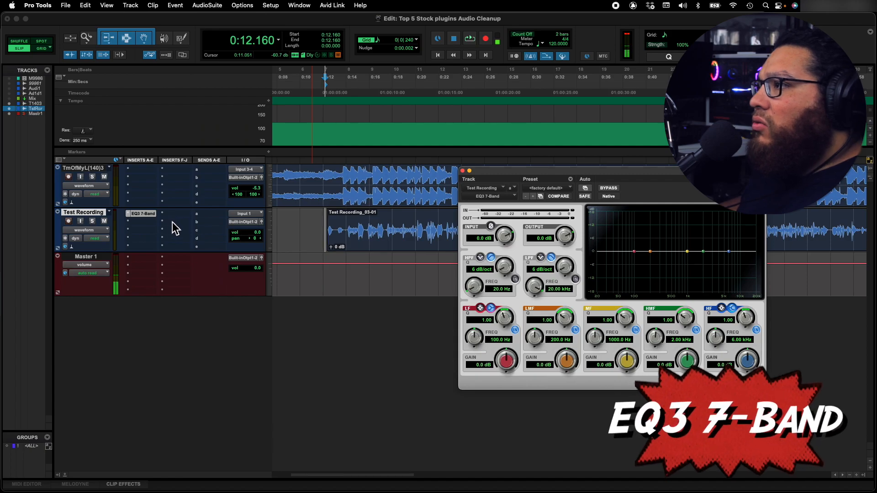
drag(516, 171, 473, 256)
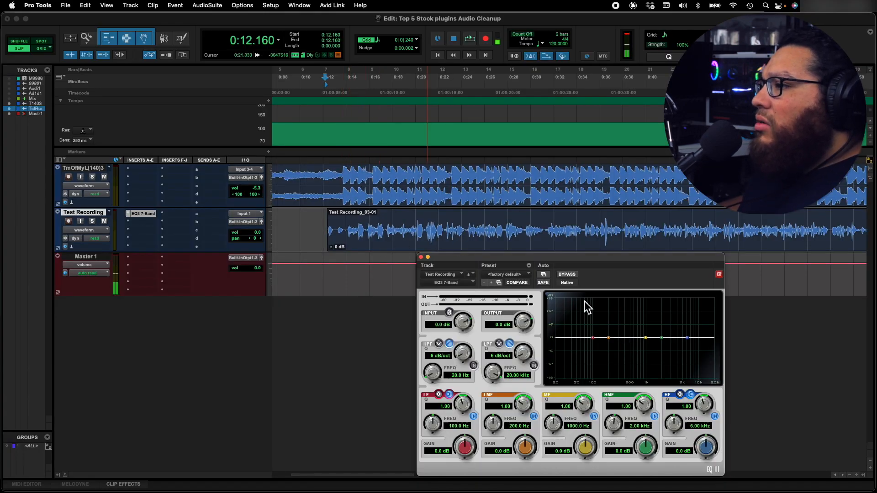
drag(551, 258, 579, 253)
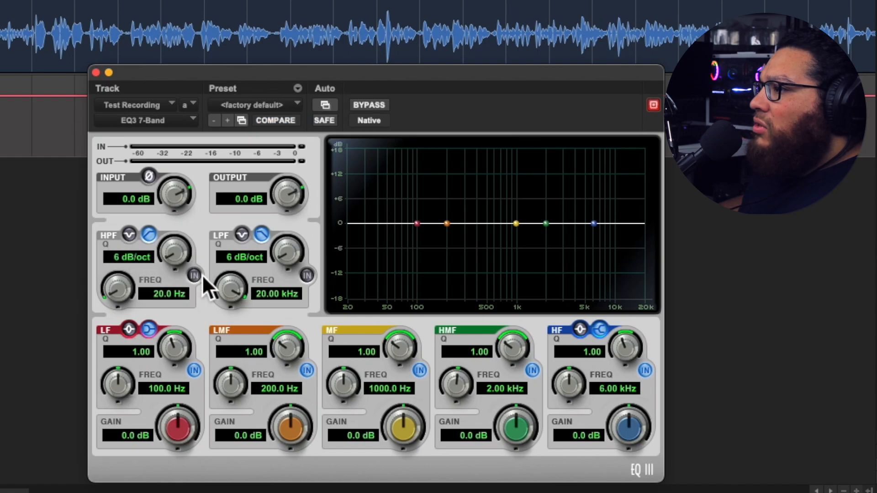
click(195, 276)
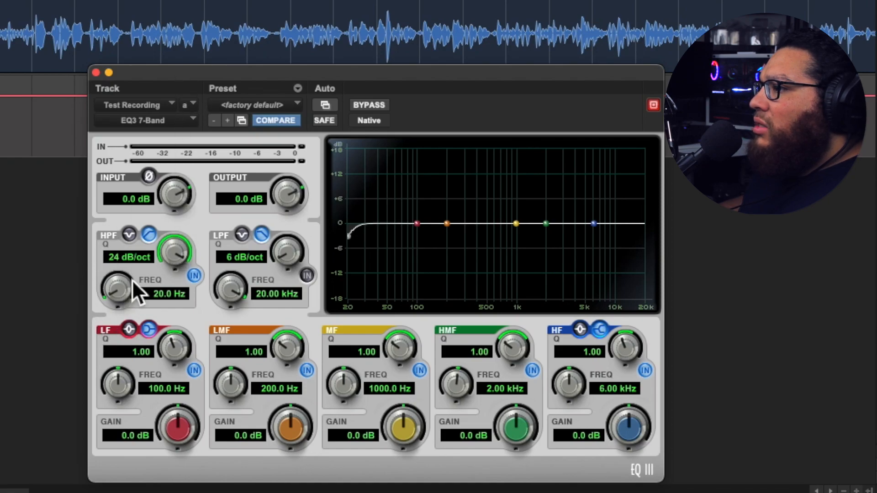
mouse_move(122, 293)
mouse_down()
mouse_move(120, 252)
mouse_move(119, 279)
mouse_up()
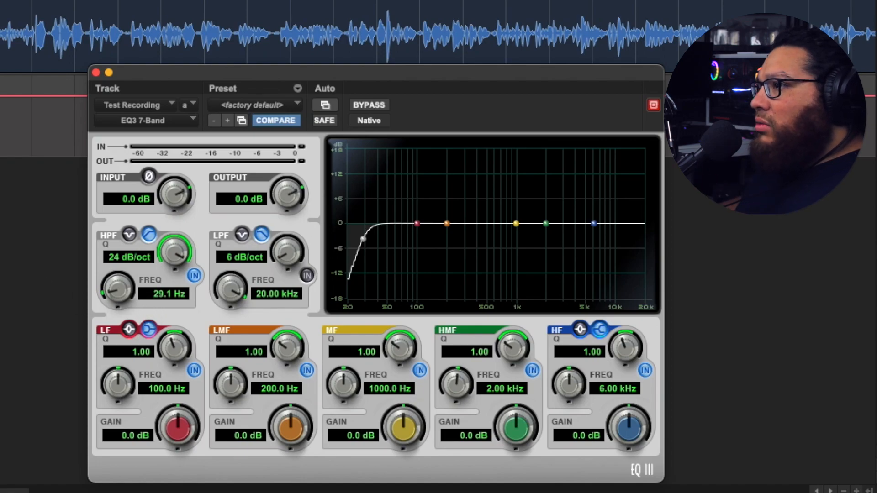
mouse_move(117, 292)
mouse_down()
mouse_move(114, 231)
mouse_move(95, 282)
mouse_move(121, 284)
mouse_up()
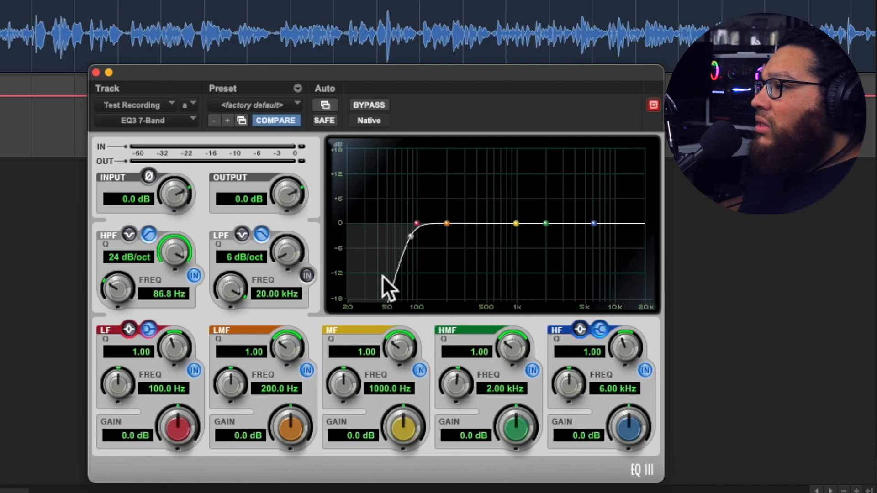
Set the low-pass filter's slope to 24 dB/oct, trying the filter in and switching it back out.
click(307, 275)
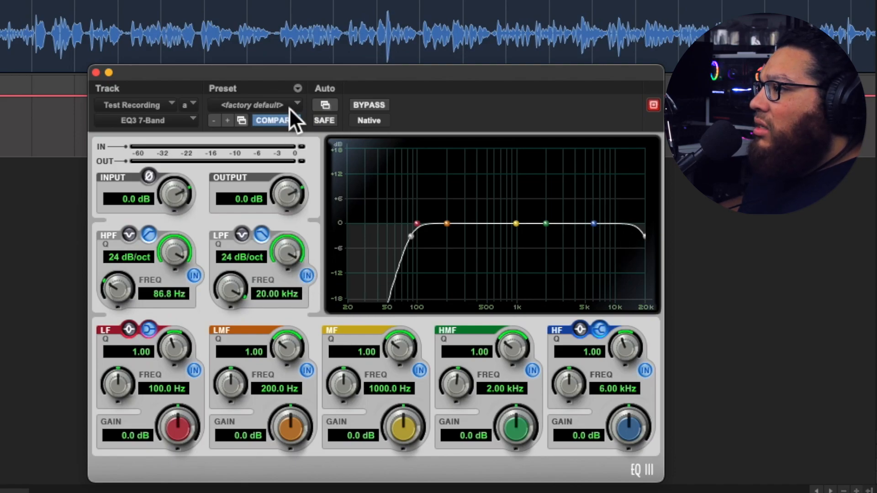
mouse_move(238, 306)
mouse_down()
mouse_move(238, 316)
mouse_move(235, 298)
mouse_up()
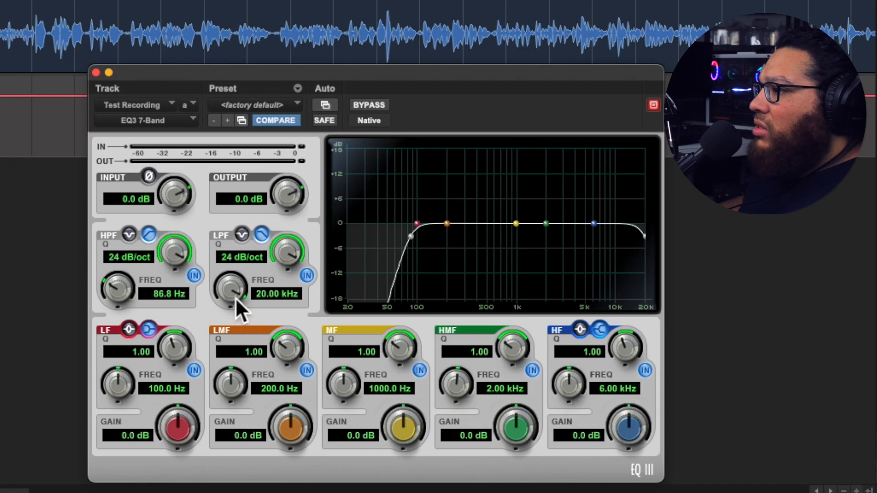
click(307, 275)
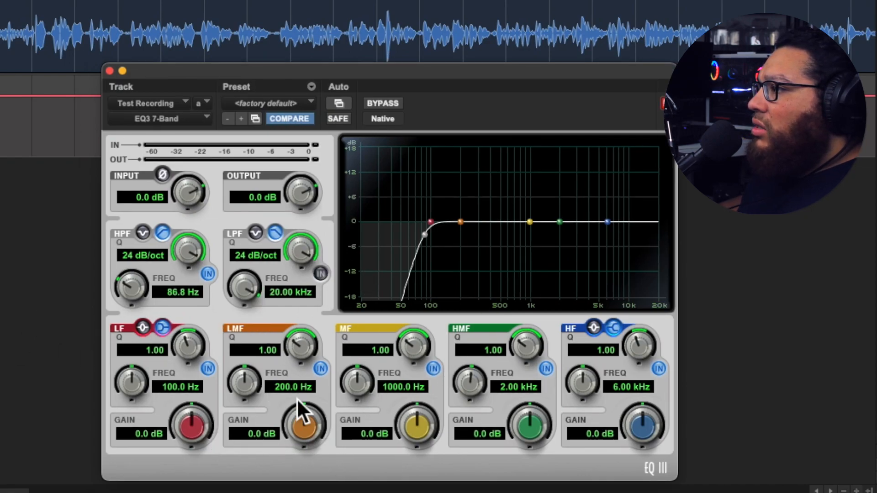
Sweep a narrow boost on the LMF band during playback, and settle on a -3.1 dB cut at 244.6 Hz with a Q of 3.76.
drag(304, 423, 296, 354)
drag(300, 347, 300, 283)
drag(239, 375, 250, 398)
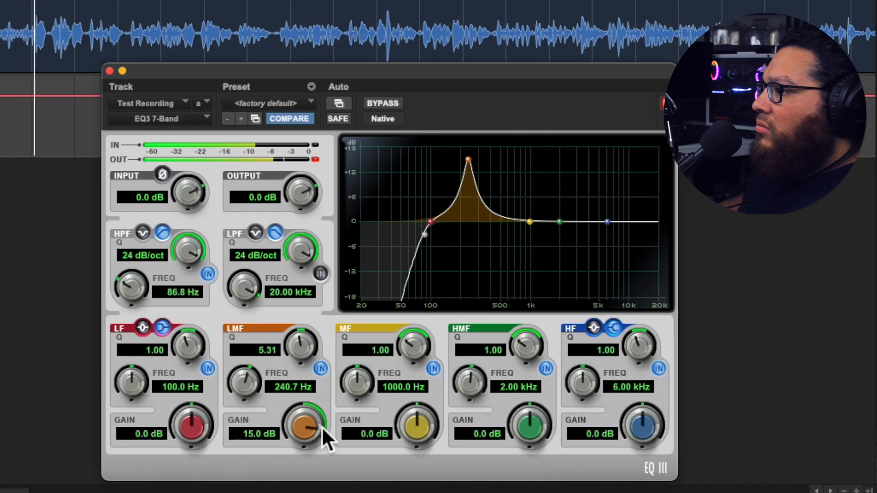
drag(309, 417, 309, 486)
drag(304, 422, 303, 437)
drag(303, 345, 303, 381)
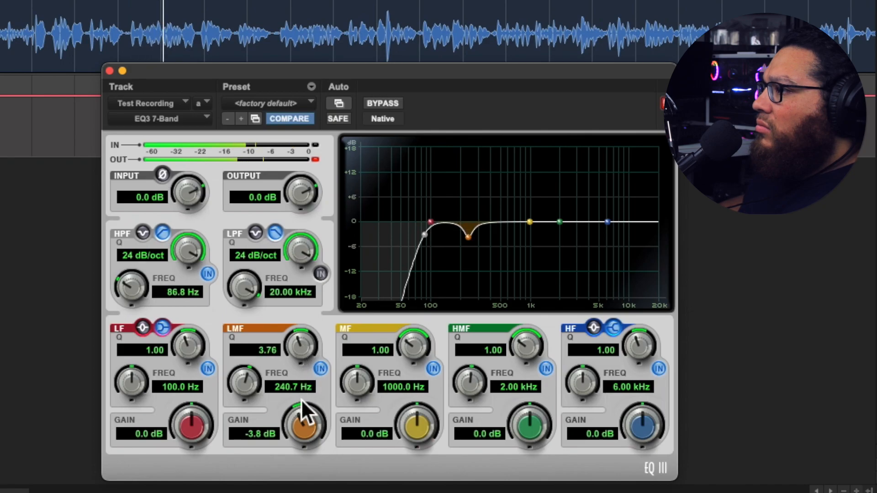
drag(294, 425, 294, 420)
drag(239, 381, 243, 384)
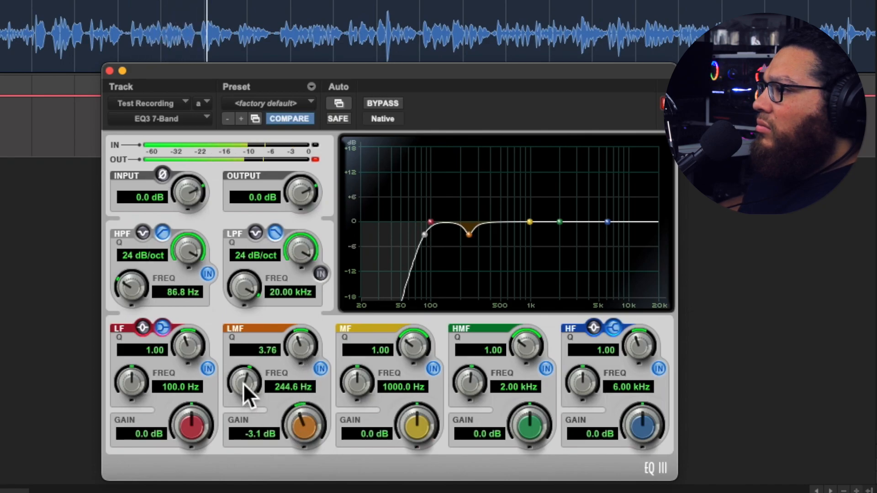
click(315, 159)
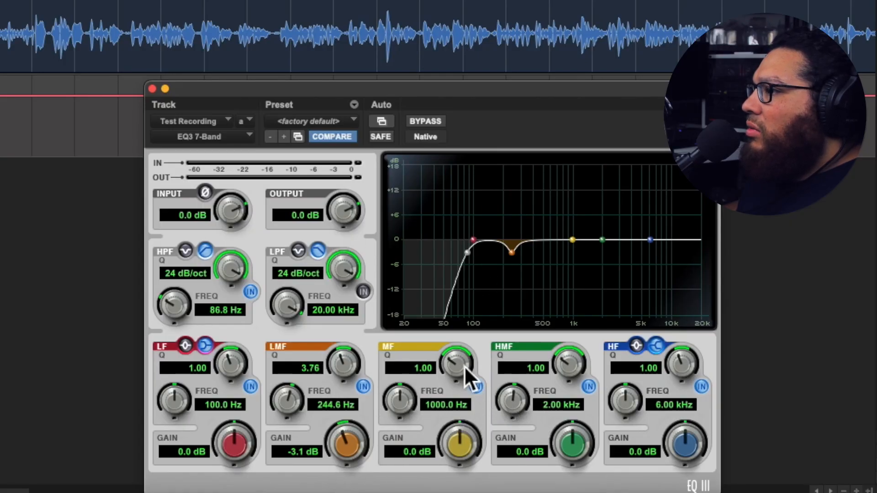
Sweep a boost on the MF band during playback, and settle on a -2.8 dB cut at 619.9 Hz with a Q of 4.84.
drag(455, 437, 449, 328)
mouse_move(401, 395)
mouse_down()
mouse_move(396, 423)
mouse_move(400, 401)
mouse_up()
drag(472, 434, 470, 491)
drag(461, 434, 460, 460)
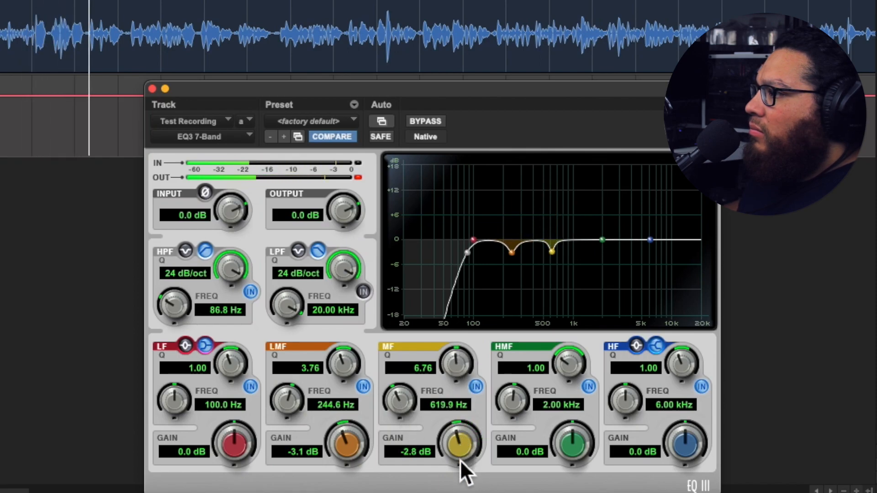
drag(454, 359, 454, 363)
Sweep a boost on the HMF band during playback, and settle on a -3.5 dB cut at 1.22 kHz with a Q of 4.79.
drag(572, 442, 576, 324)
drag(505, 402, 503, 431)
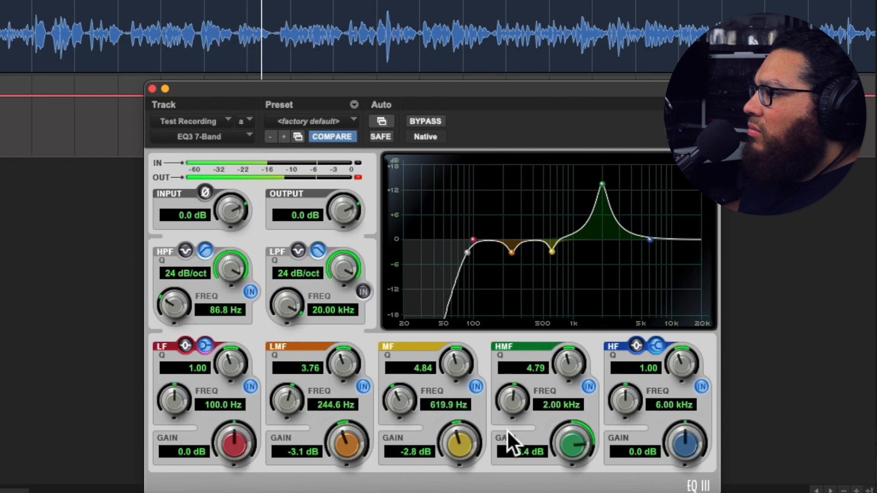
drag(587, 446, 576, 445)
drag(548, 411, 518, 398)
drag(578, 435, 574, 485)
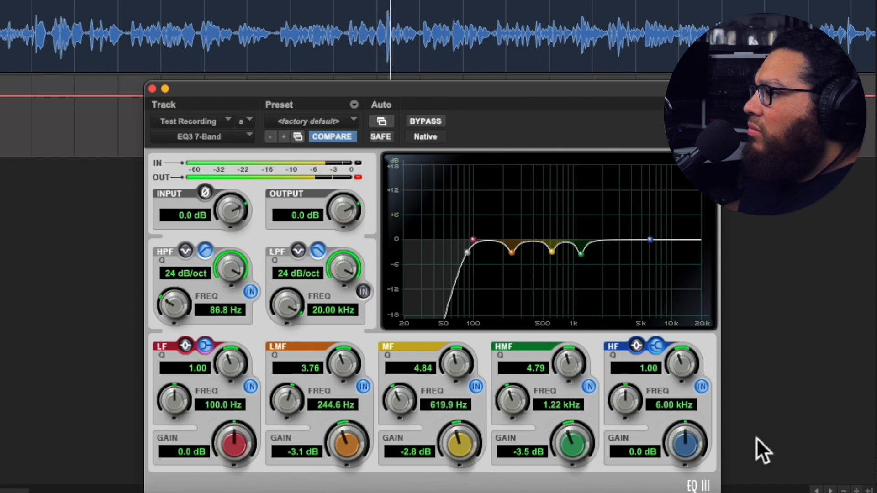
Boost the HF band by 4.5 dB at 6.18 kHz, and switch in the low-pass filter at 14.34 kHz.
drag(692, 435, 691, 387)
click(363, 292)
mouse_move(296, 305)
mouse_down()
mouse_move(292, 332)
mouse_move(303, 313)
mouse_up()
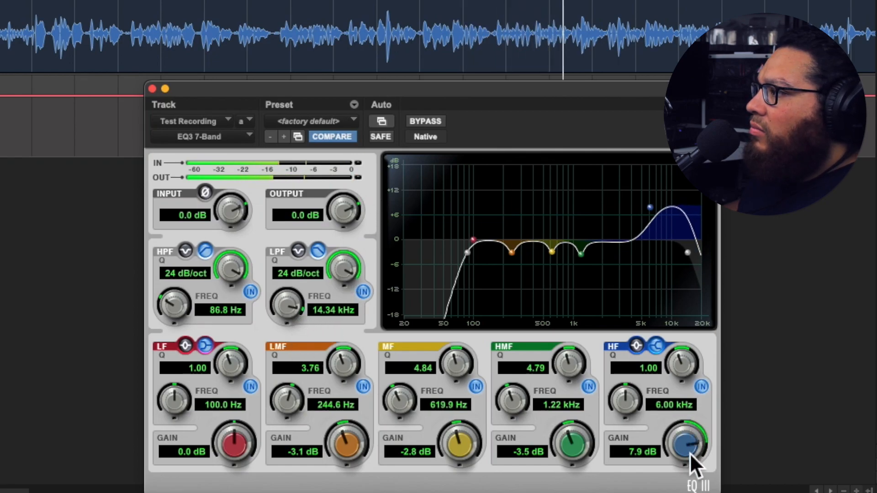
mouse_move(689, 448)
mouse_down()
mouse_move(681, 459)
mouse_move(684, 448)
mouse_up()
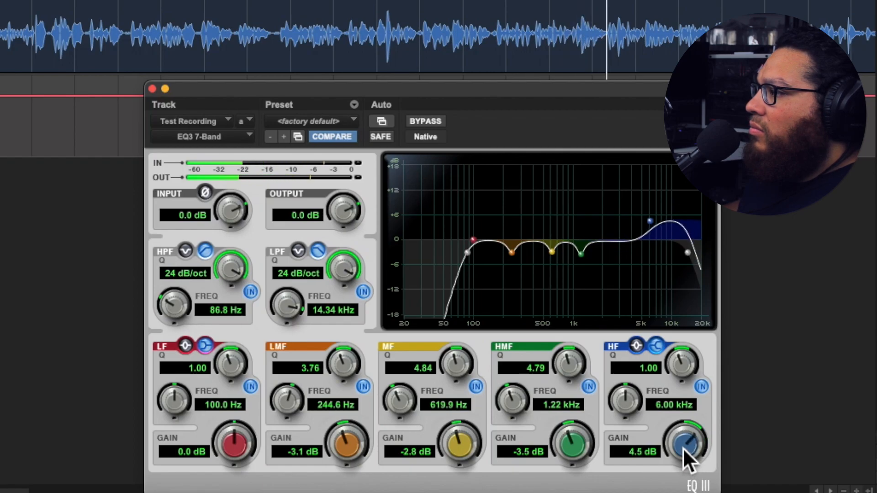
drag(626, 401, 624, 396)
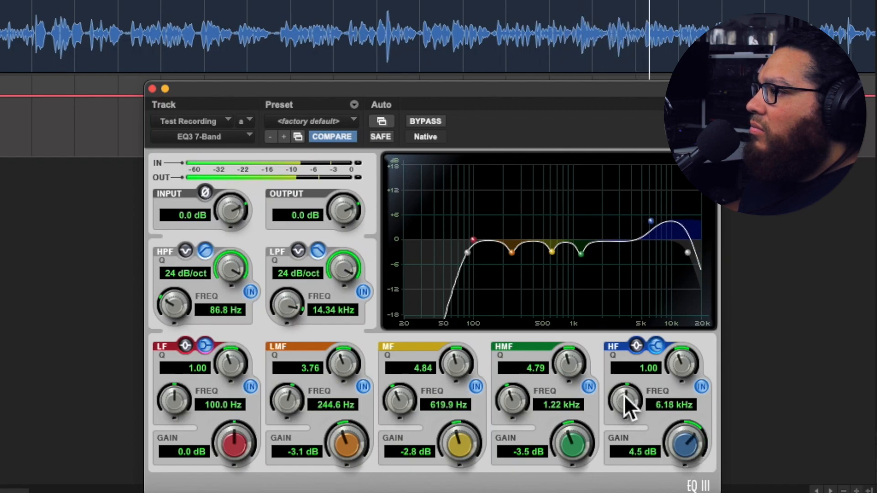
Set the low-pass filter's frequency to 13.11 kHz and the EQ's output level to -2.2 dB.
drag(297, 318, 294, 314)
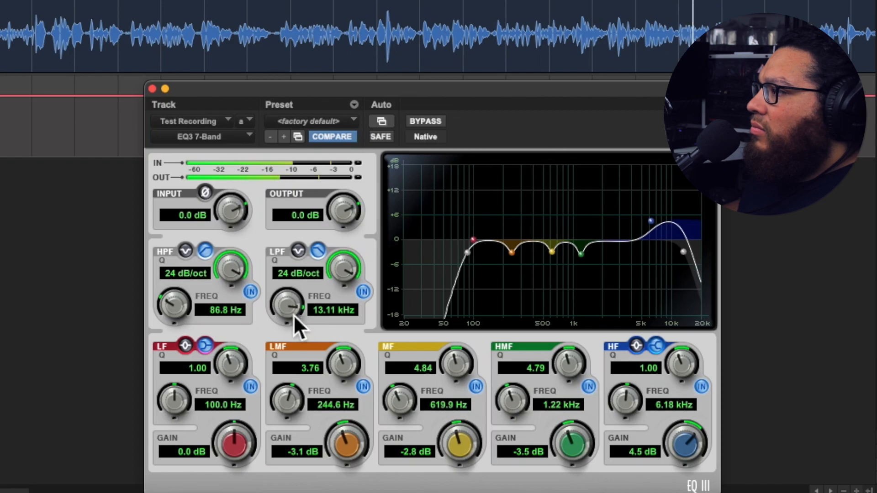
click(152, 88)
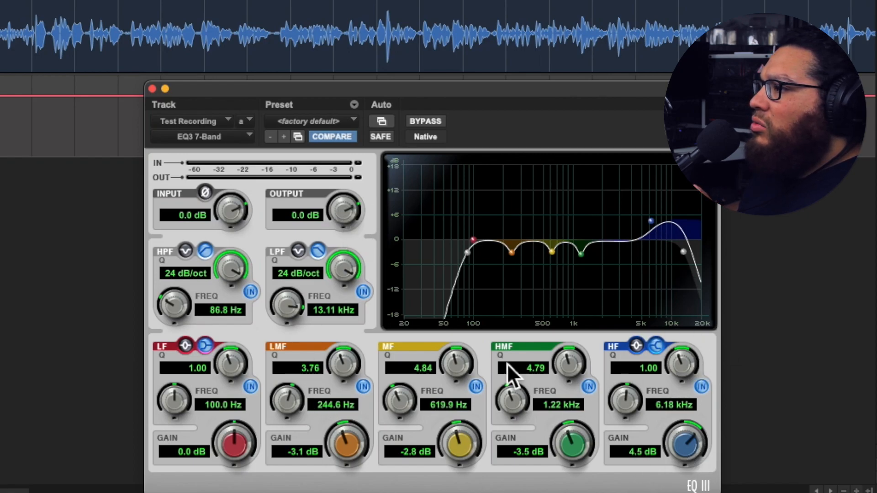
mouse_move(338, 210)
mouse_down()
mouse_move(347, 245)
mouse_move(341, 207)
mouse_move(331, 212)
mouse_move(343, 203)
mouse_up()
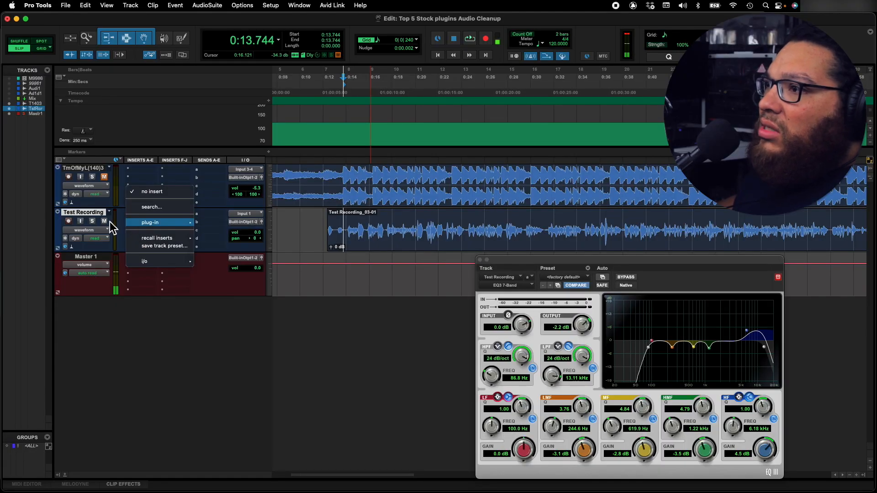
Insert the mono BF-76 dynamics plug-in below the EQ on the Test Recording track, and reposition its window.
click(109, 222)
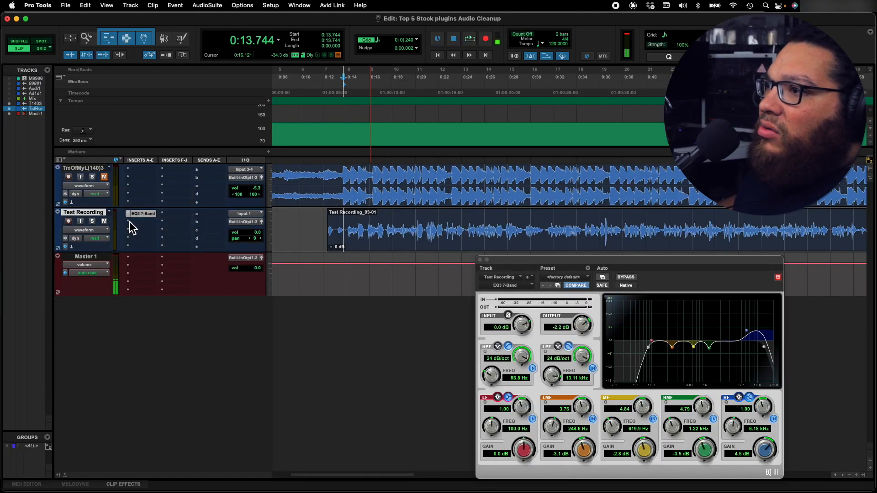
click(132, 224)
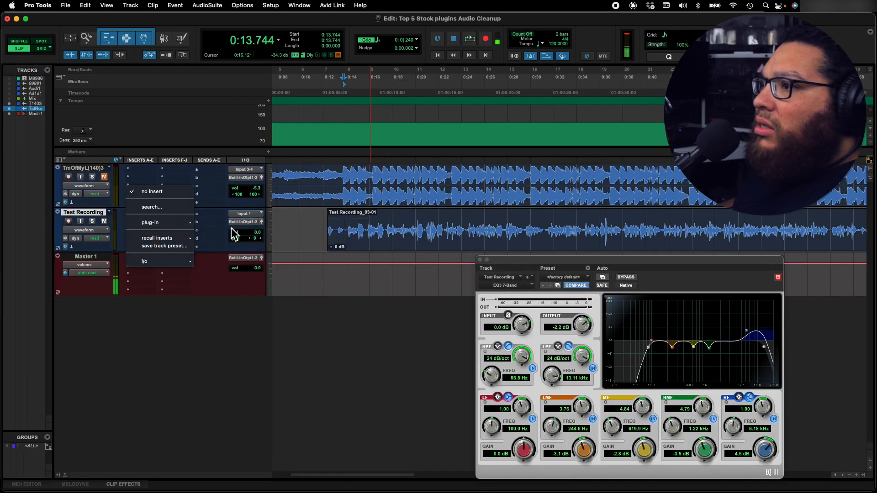
mouse_move(177, 223)
mouse_move(241, 233)
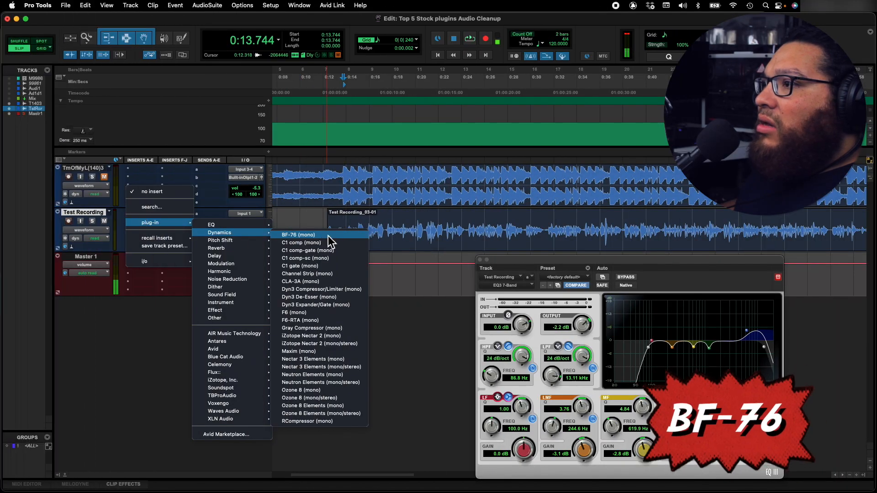
click(328, 236)
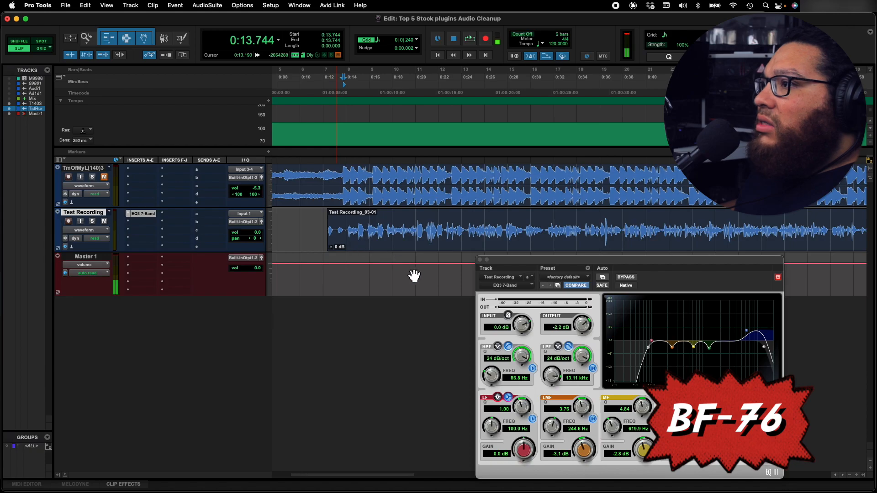
drag(577, 262, 446, 265)
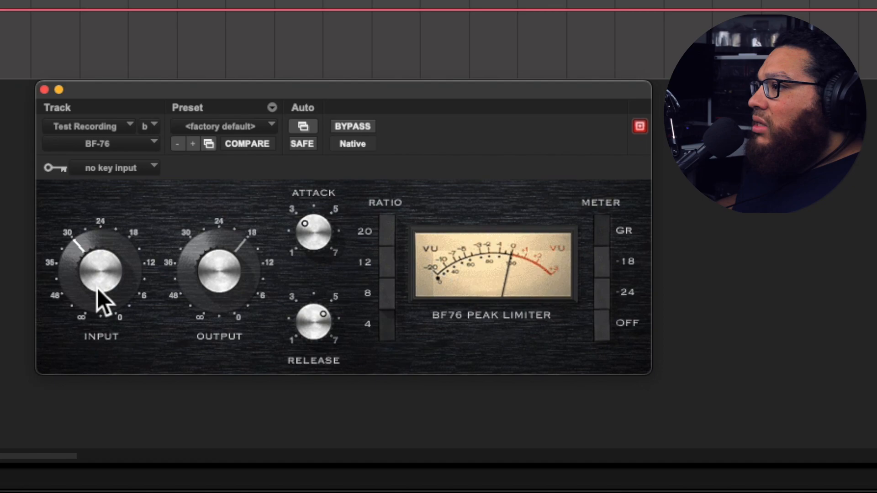
Set the BF-76 input to about 26, output to about 20, attack to about 5.5 and release to about 4.
drag(97, 289, 86, 268)
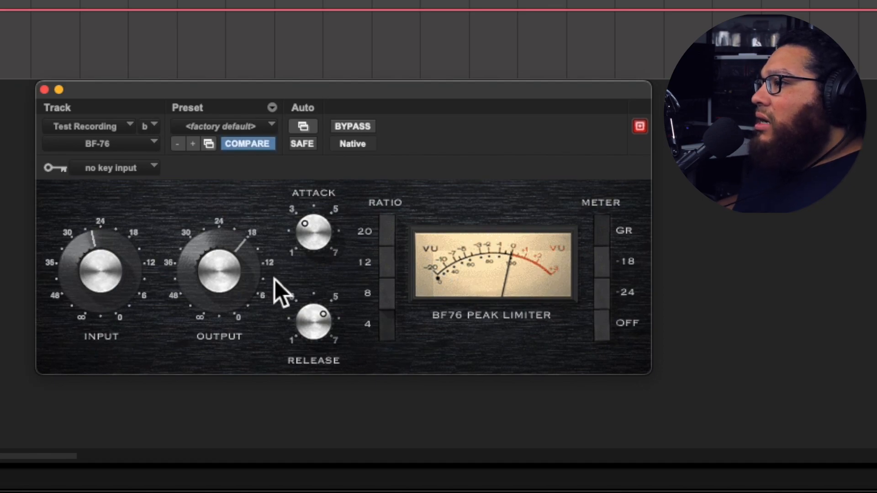
mouse_move(205, 277)
mouse_down()
mouse_move(203, 300)
mouse_move(204, 284)
mouse_up()
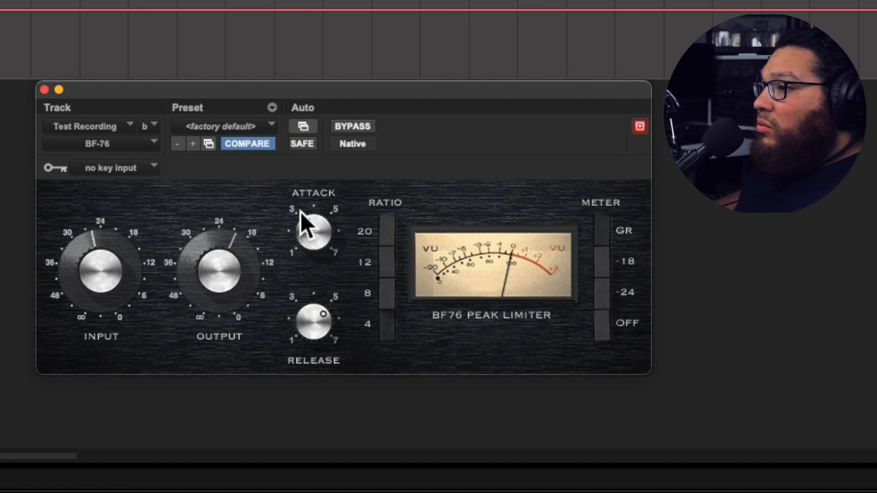
drag(318, 233, 355, 421)
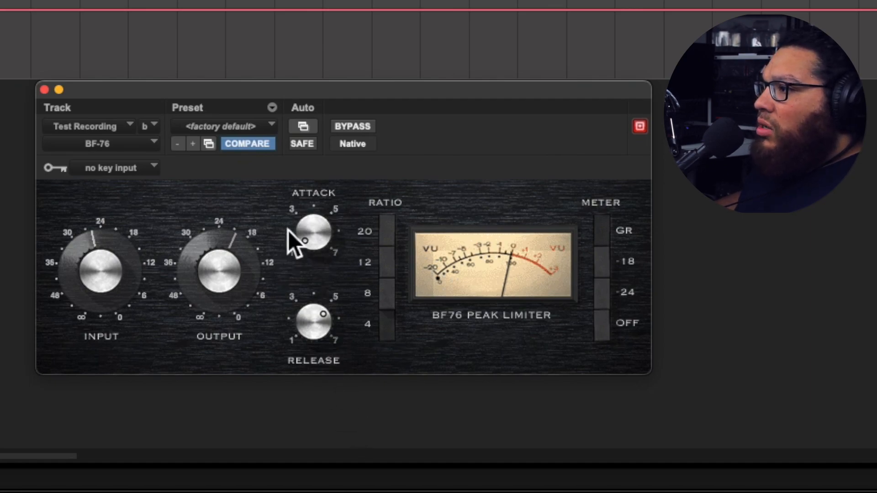
drag(309, 235, 267, 3)
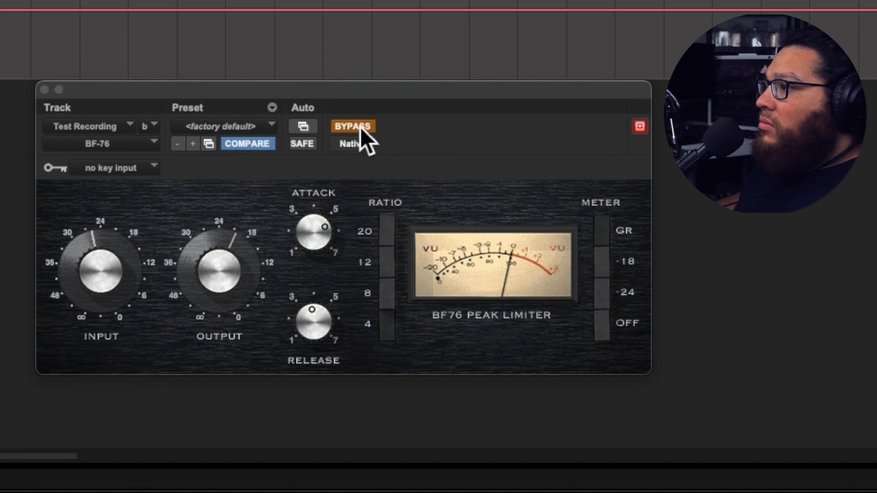
Play the vocal first with the BF-76 bypassed and then engaged, readjusting its input and setting its output to about 18.
key(space)
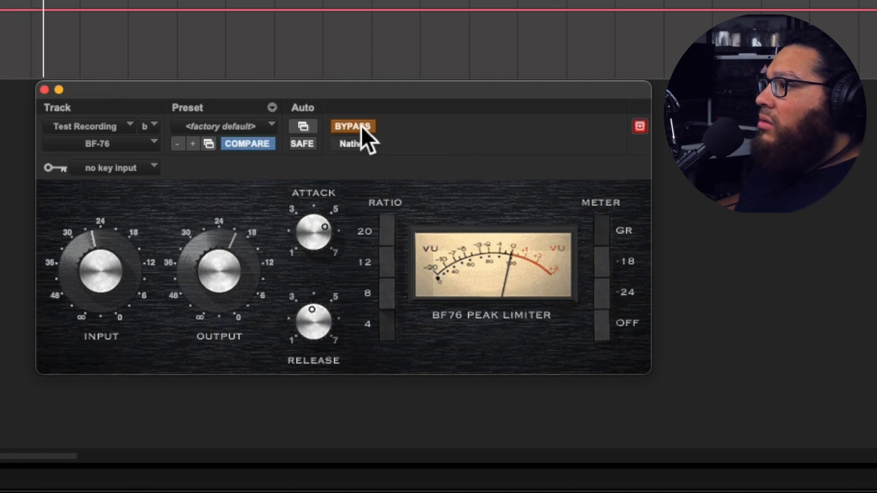
click(361, 126)
drag(106, 264, 105, 259)
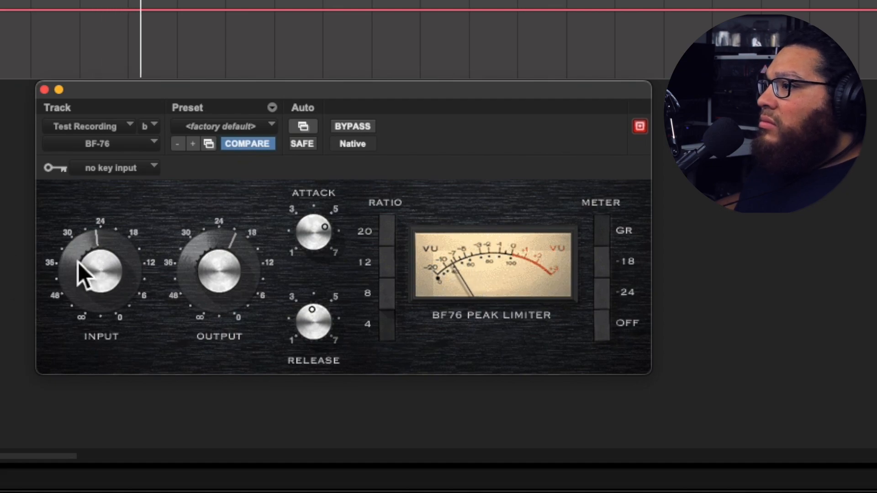
drag(209, 278, 210, 281)
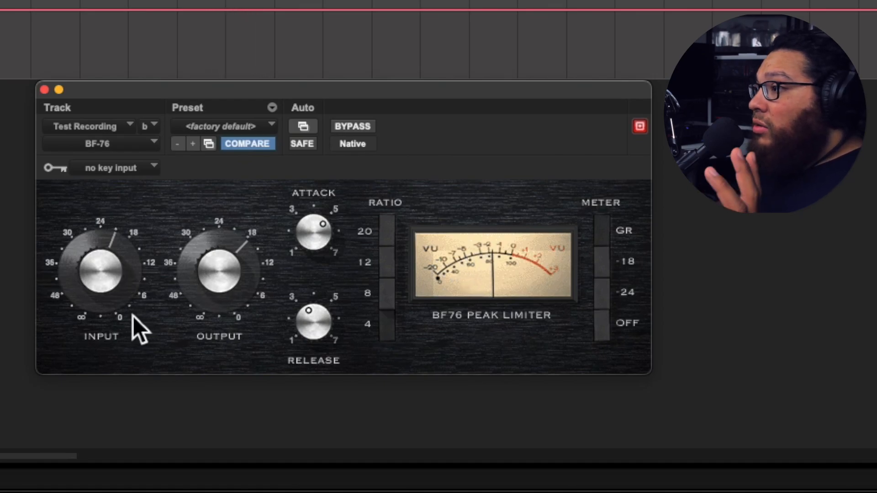
drag(102, 261, 102, 271)
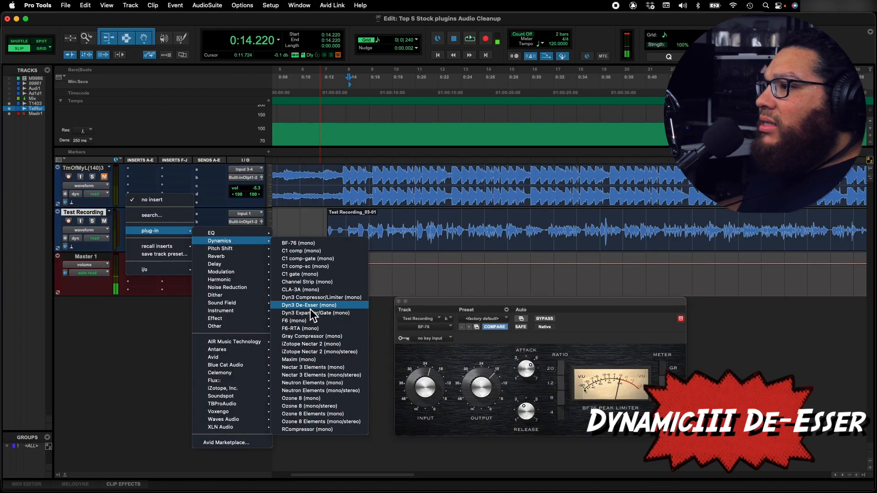
Insert the mono Dyn3 De-Esser below the BF-76 on the Test Recording track and load its Male De-Ess HF preset.
click(311, 305)
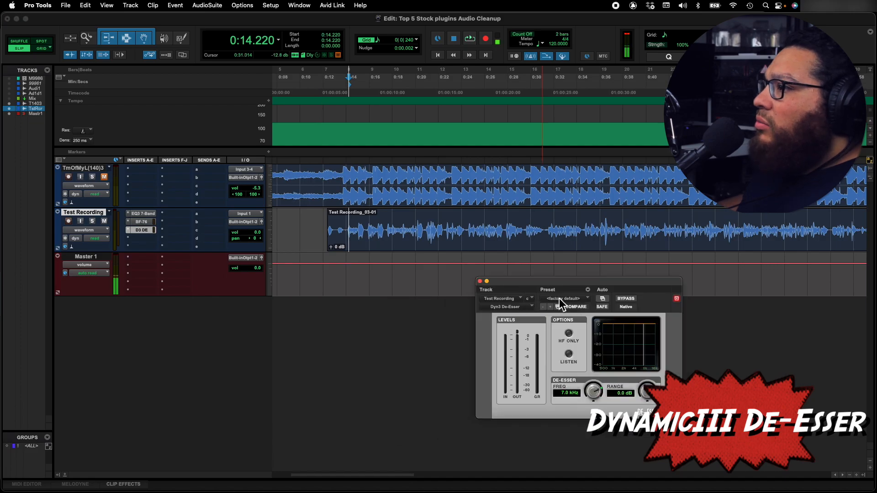
click(559, 297)
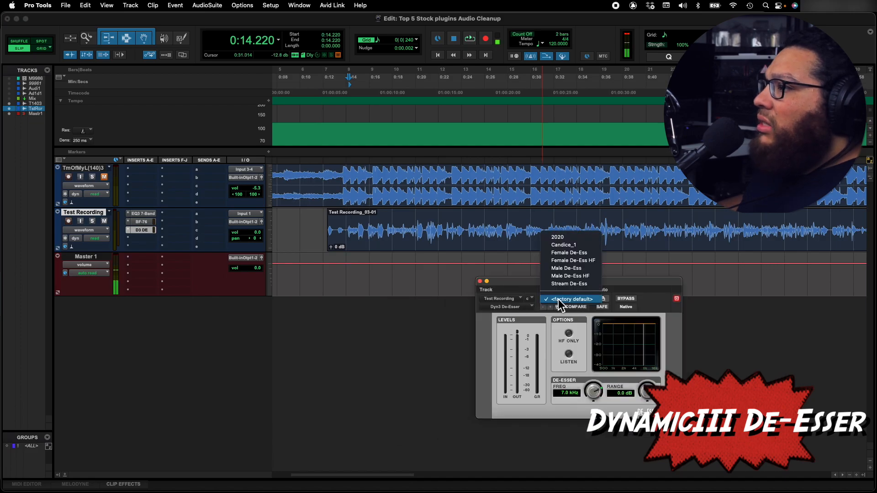
click(570, 276)
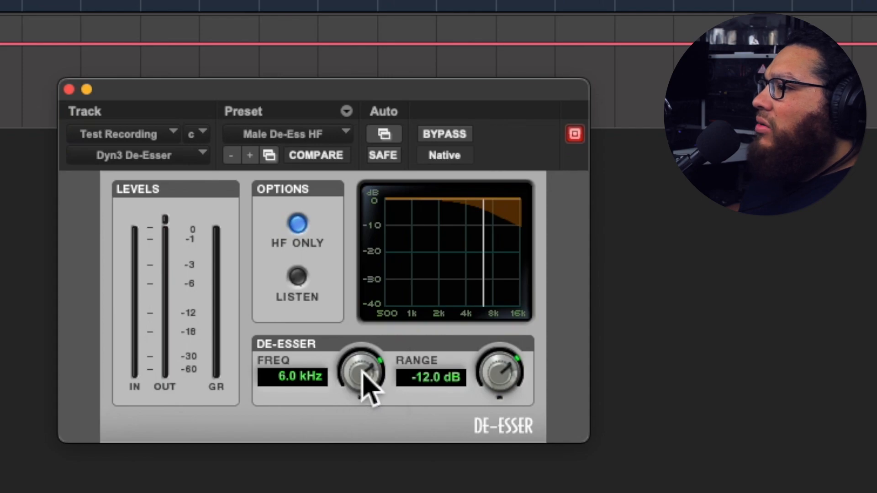
Tune the de-esser by ear, comparing it bypassed and engaged, setting its frequency to 8.6 kHz and easing its range.
drag(363, 372, 363, 329)
mouse_move(507, 366)
mouse_down()
mouse_move(513, 357)
mouse_move(509, 378)
mouse_up()
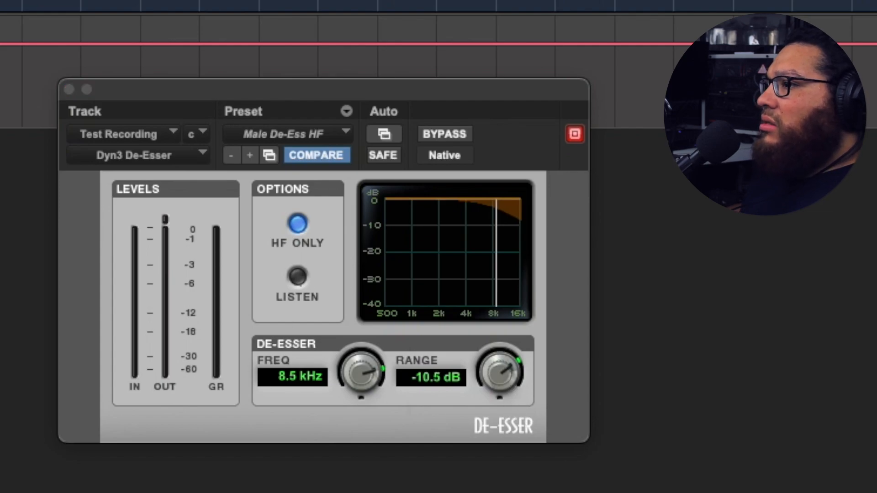
click(459, 134)
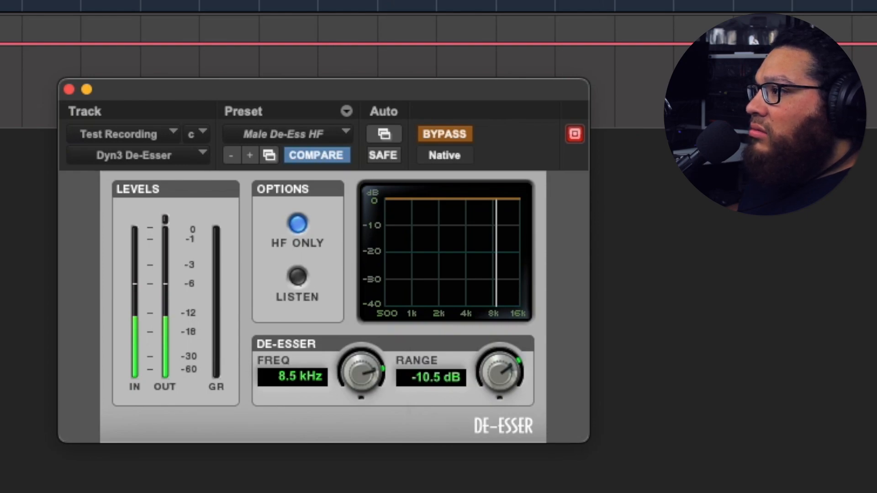
click(445, 134)
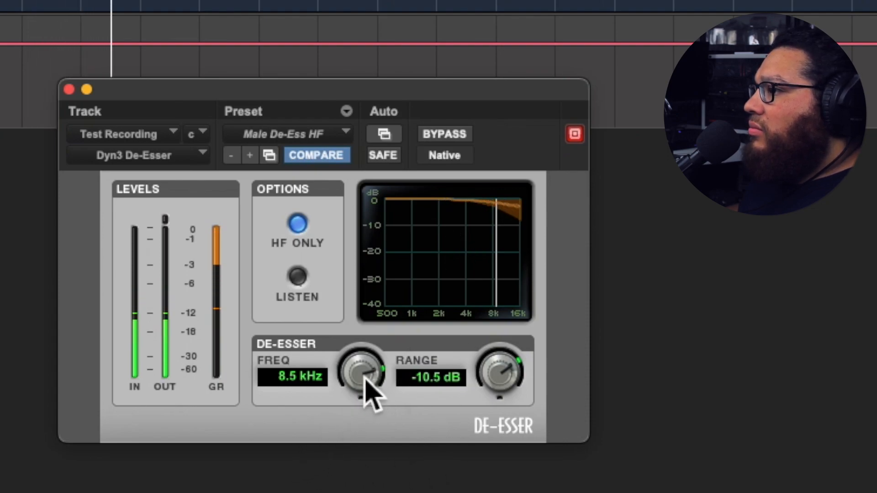
drag(364, 377, 362, 371)
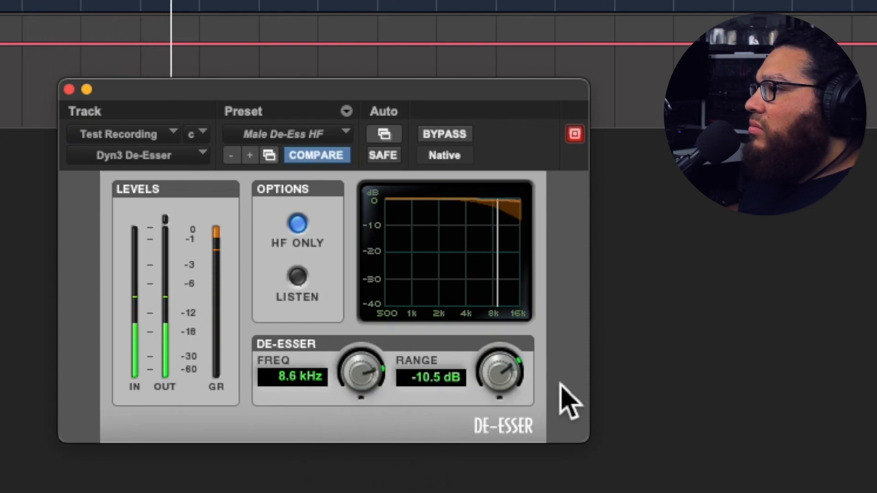
drag(514, 368, 506, 361)
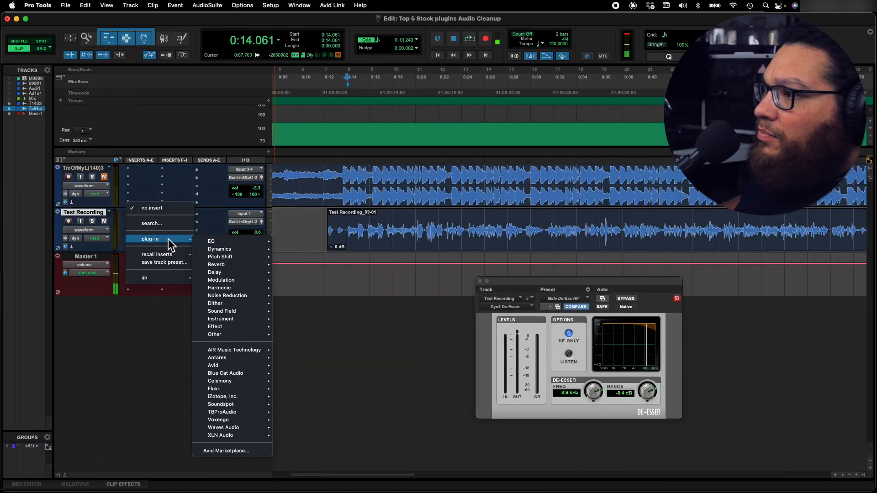
Insert a second mono EQ3 7-Band below the de-esser on the Test Recording track and reposition its window.
mouse_move(214, 241)
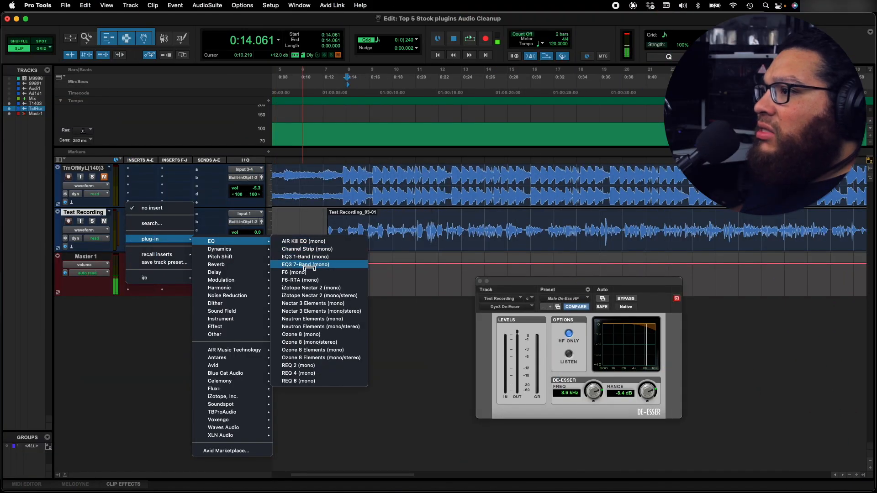
click(307, 267)
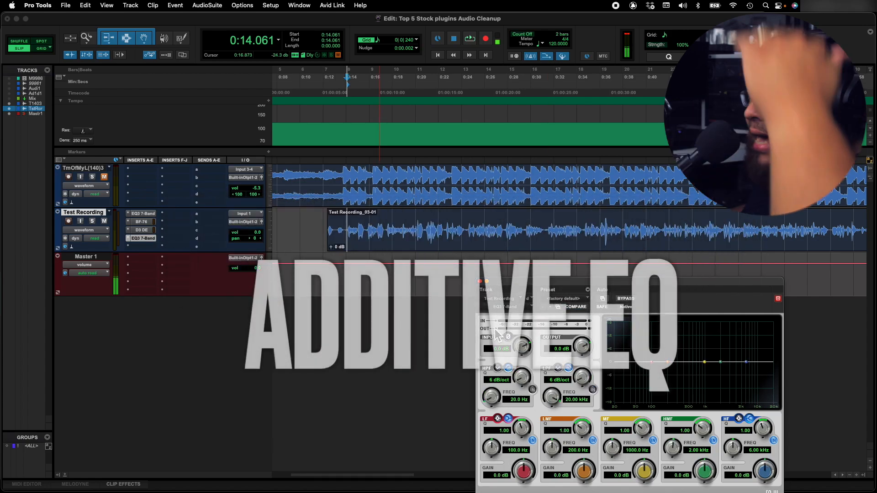
drag(638, 289, 632, 276)
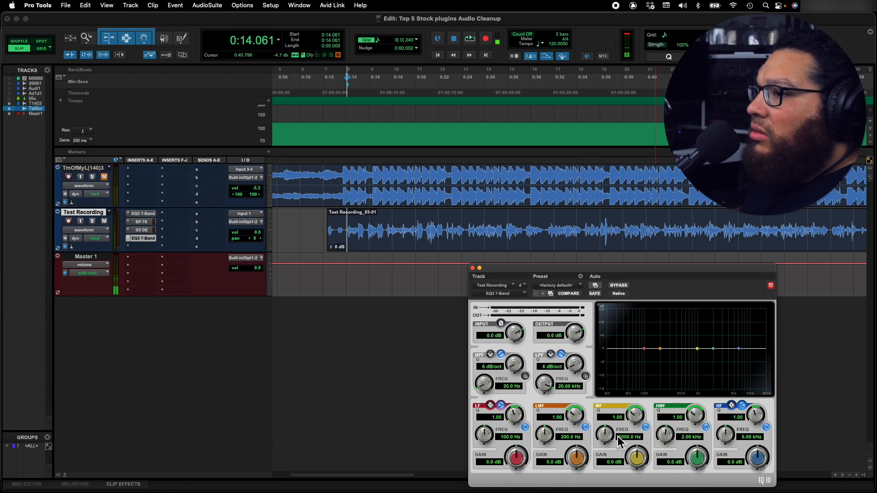
click(143, 213)
click(142, 240)
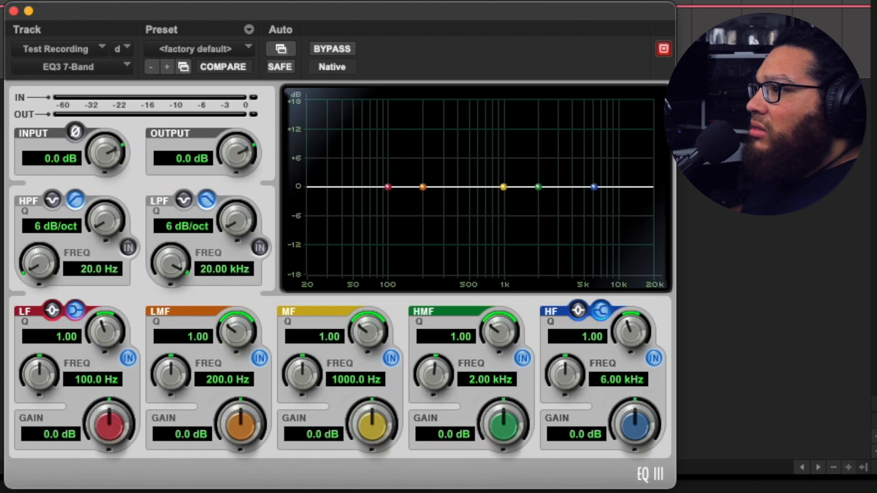
During playback, shape the second EQ's HMF band to 3.24 kHz with a Q of 2.37 and a 1.9 dB gain.
key(space)
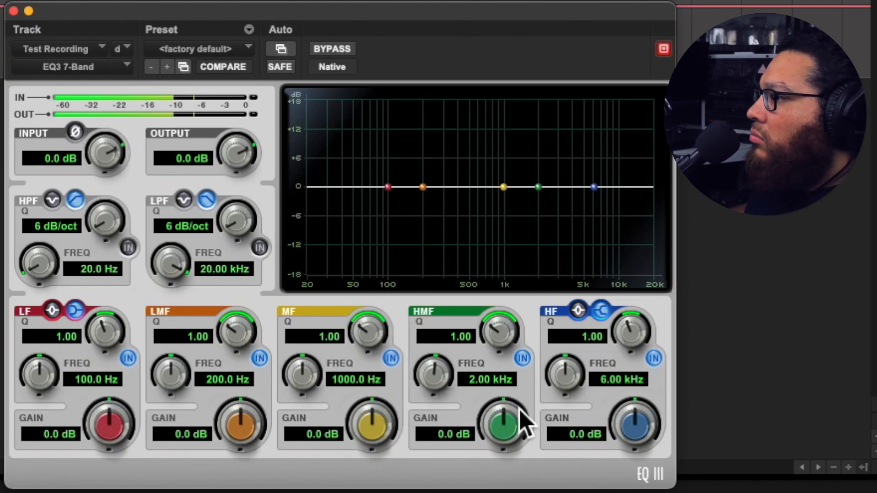
drag(505, 418, 488, 380)
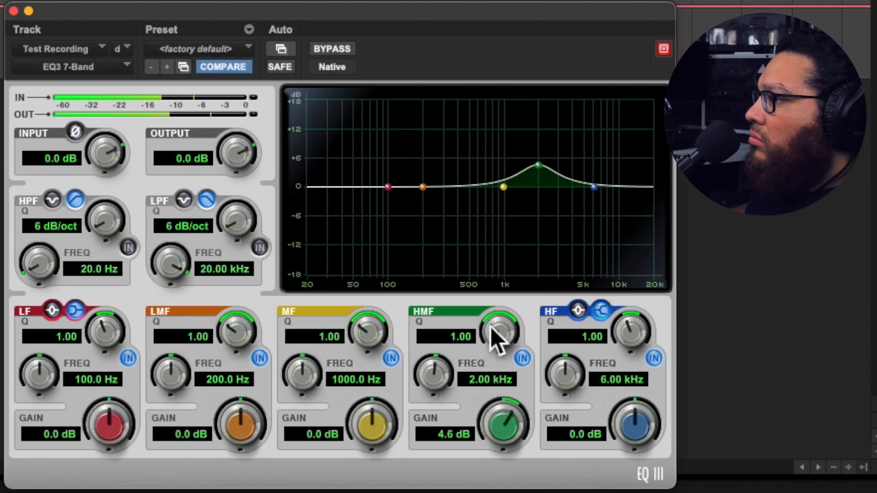
drag(490, 328, 495, 311)
drag(443, 360, 437, 336)
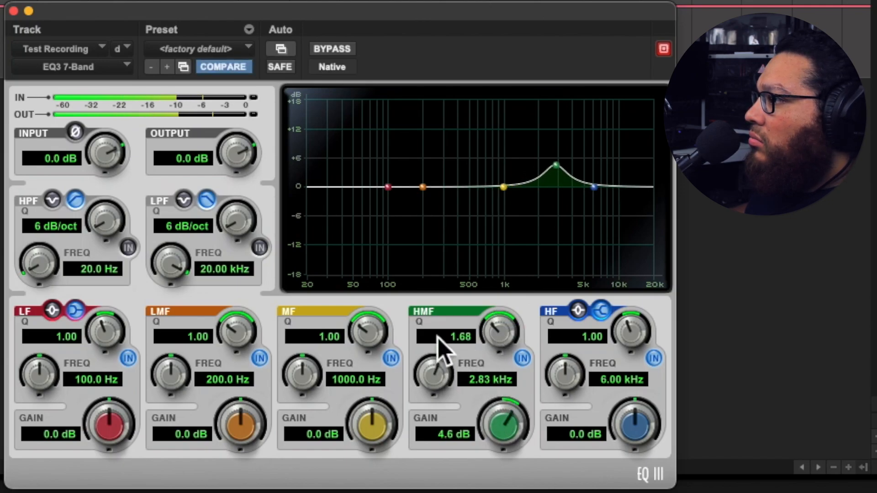
drag(497, 412, 498, 320)
drag(433, 378, 427, 431)
drag(504, 437, 502, 413)
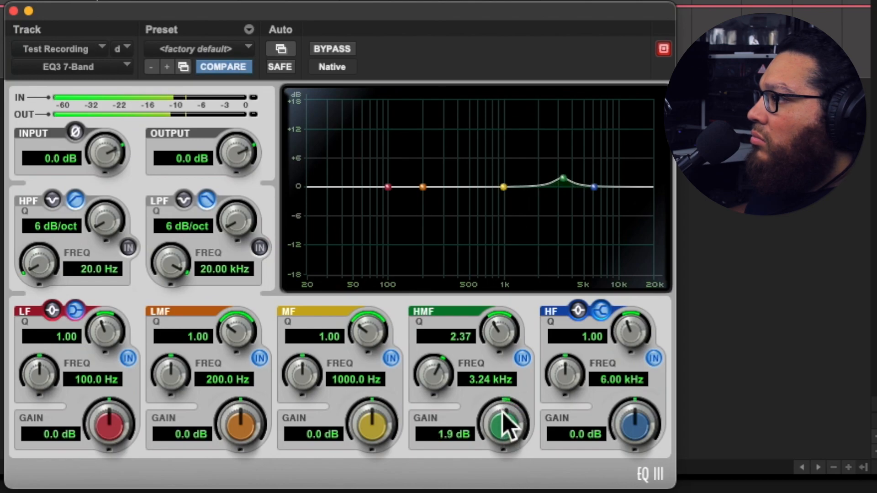
Raise the HF shelf's gain to 4.7 dB and enable the low-pass filter at 24 dB/oct and 16.72 kHz.
drag(636, 446, 629, 408)
click(260, 252)
drag(243, 224, 218, 1)
drag(171, 274, 172, 290)
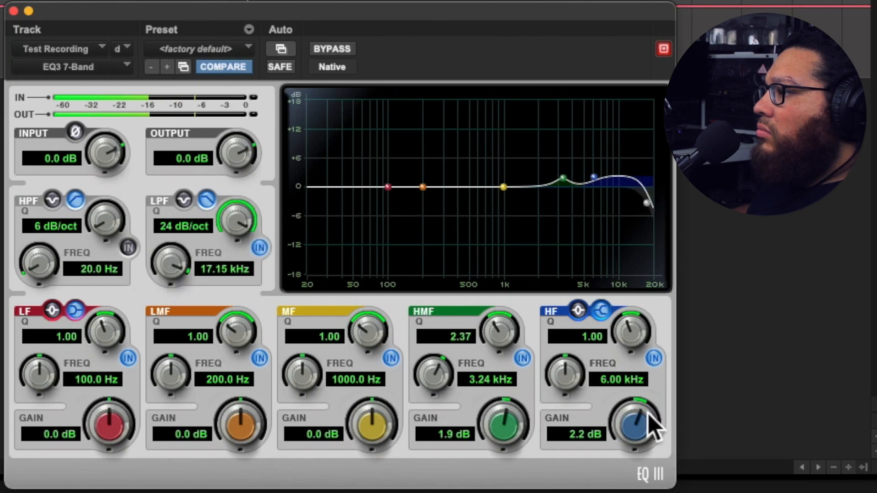
drag(656, 419, 638, 394)
drag(179, 266, 179, 268)
drag(632, 427, 630, 421)
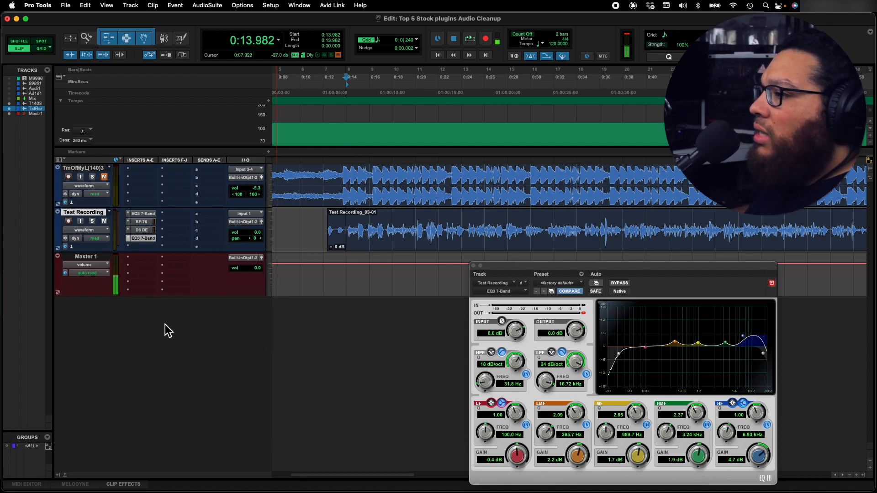
Insert the mono/stereo D-Verb reverb below the second EQ on the Test Recording track and reposition its window.
click(130, 247)
mouse_move(163, 246)
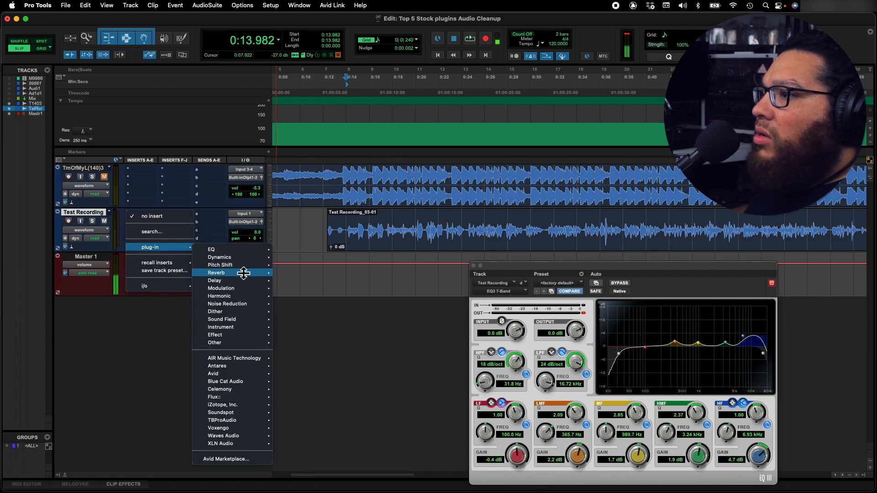
mouse_move(228, 275)
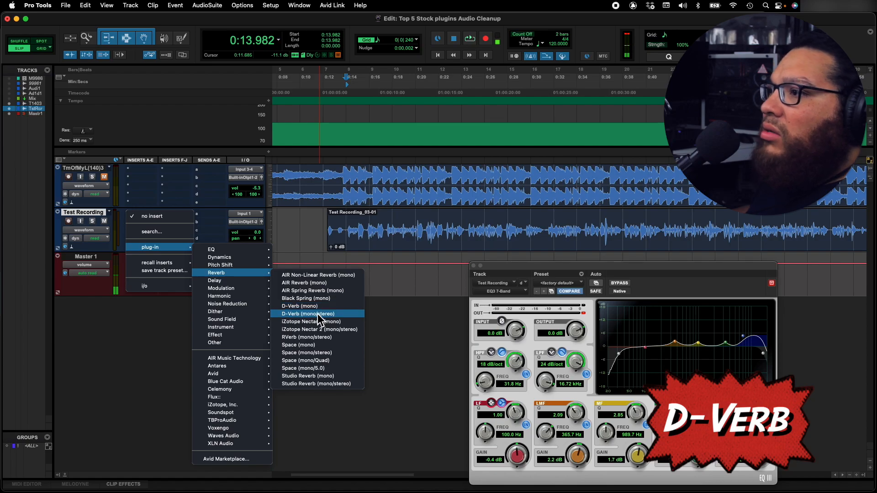
click(317, 314)
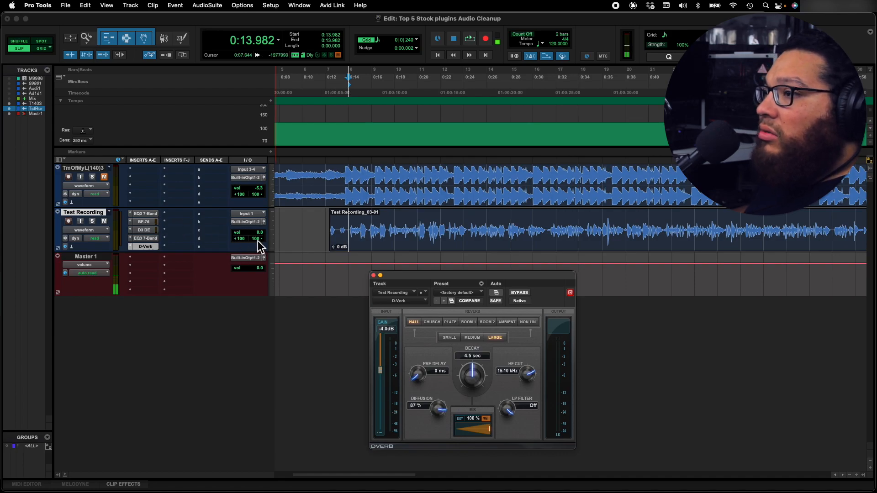
drag(419, 277, 460, 276)
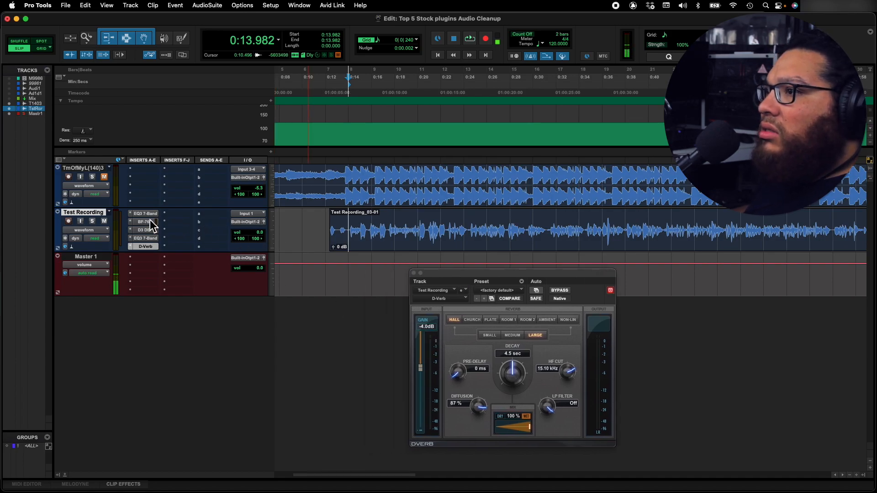
Review each plug-in in the Test Recording insert chain in order, ending on D-Verb, and reposition its window.
click(151, 216)
click(148, 222)
click(145, 230)
click(145, 238)
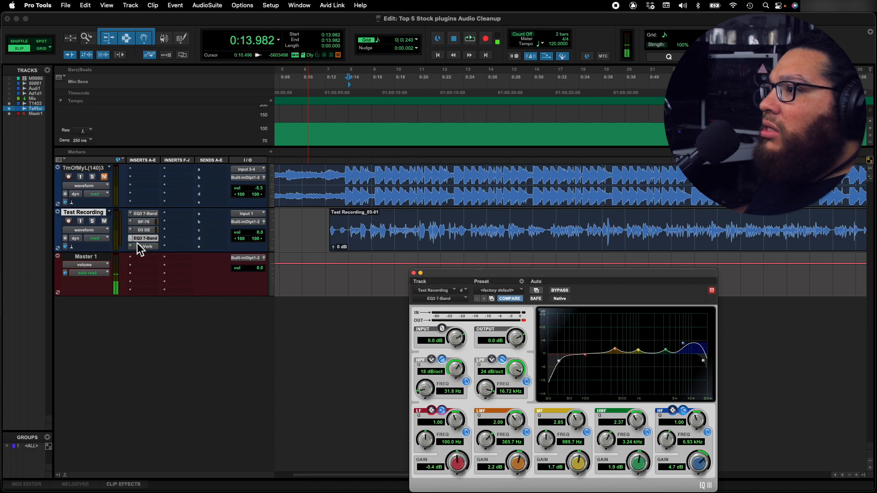
click(151, 247)
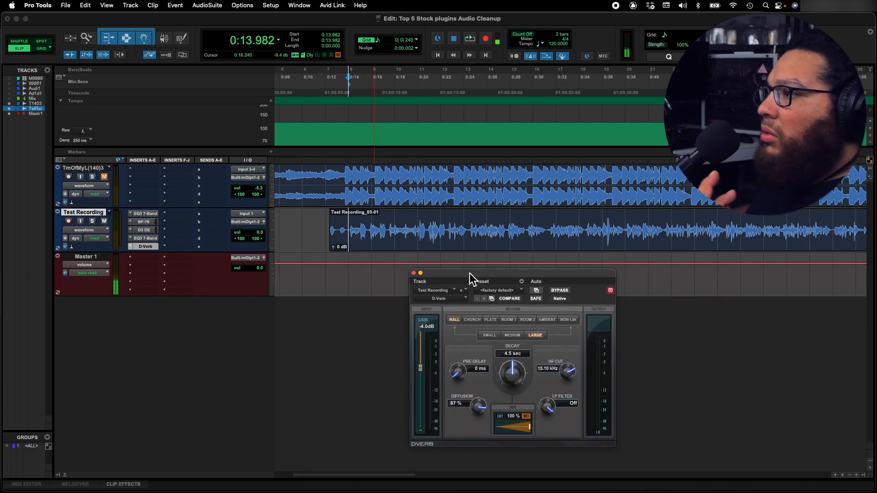
drag(470, 273, 483, 264)
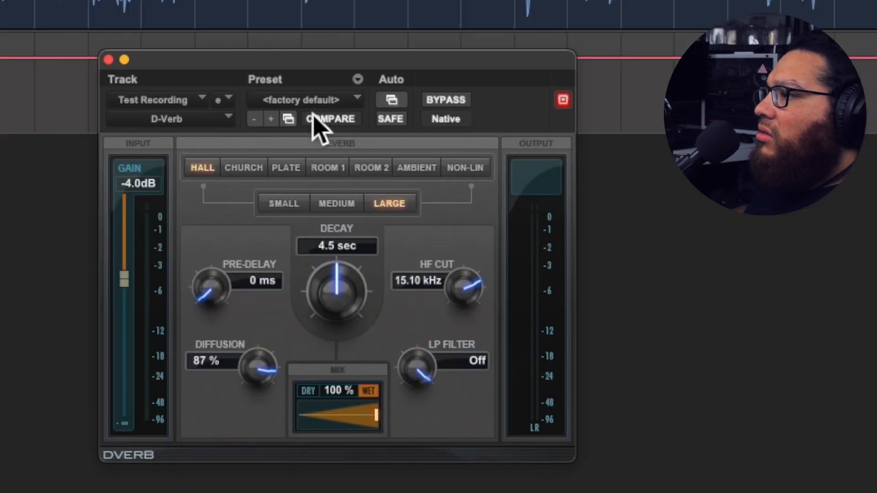
Set D-Verb's input gain to 0.0 dB, mix to 10%, diffusion to 66%, pre-delay to 8 ms, LP filter to 10.99 kHz and HF cut to 13.12 kHz.
drag(129, 288, 128, 200)
drag(355, 423, 277, 428)
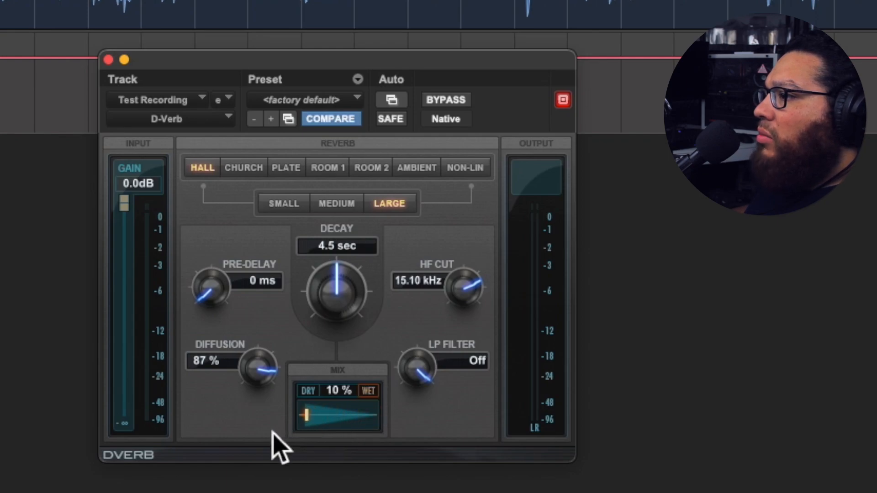
drag(262, 376, 255, 425)
drag(225, 303, 211, 270)
drag(418, 365, 414, 405)
drag(478, 289, 468, 298)
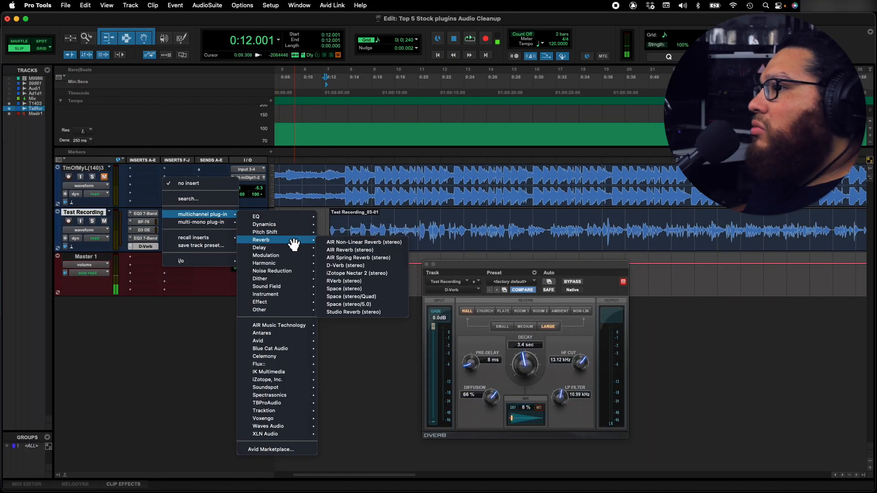
Insert the stereo Mod Delay III in Test Recording's first F-J insert slot, and select the clip on the Time Of My Life music track.
mouse_move(287, 250)
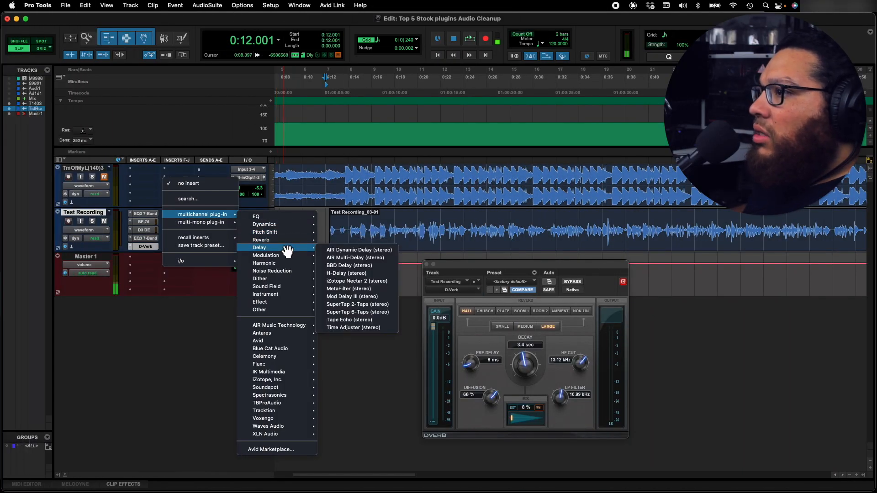
click(373, 297)
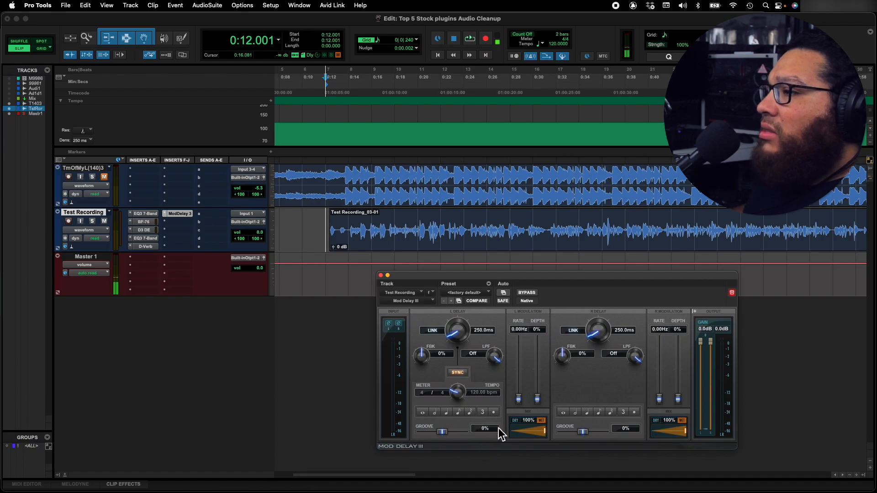
click(338, 203)
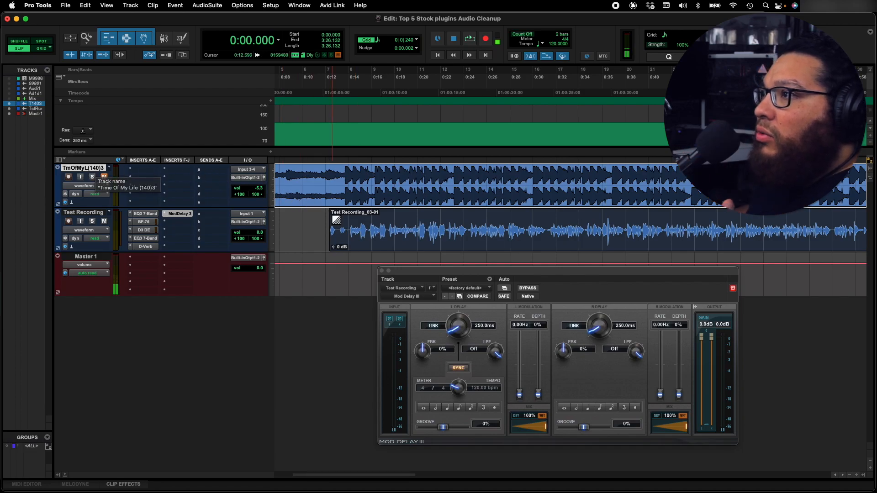
Switch to Google Chrome and open vocalremover.org.
mouse_move(461, 484)
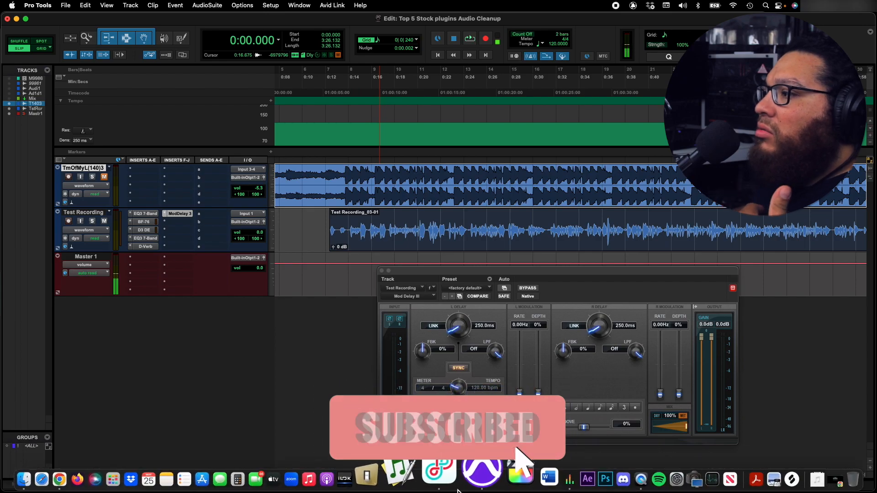
click(110, 479)
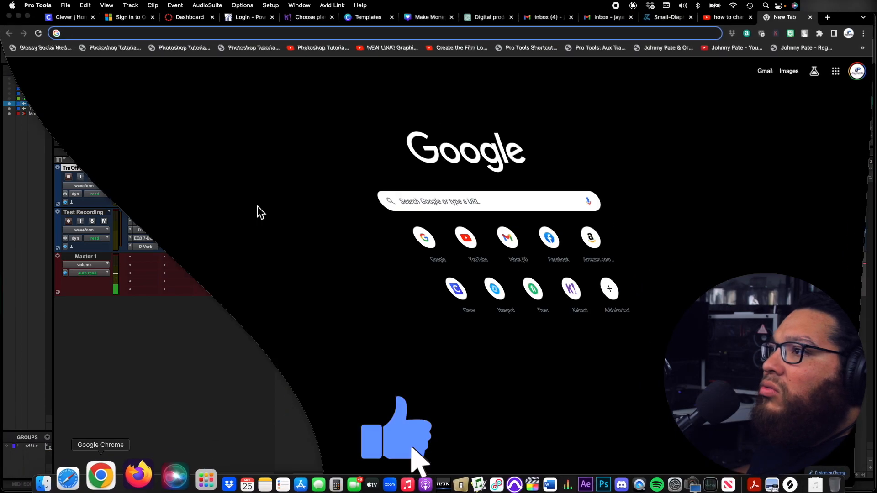
text(vocal)
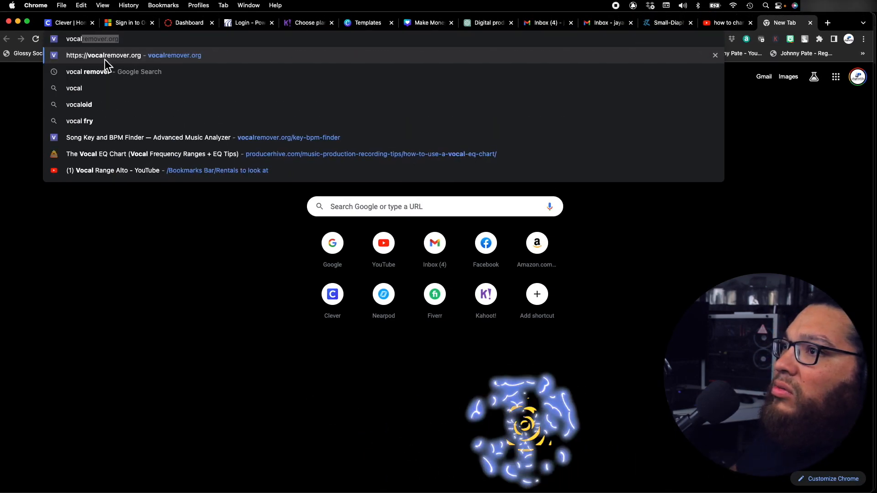
click(105, 60)
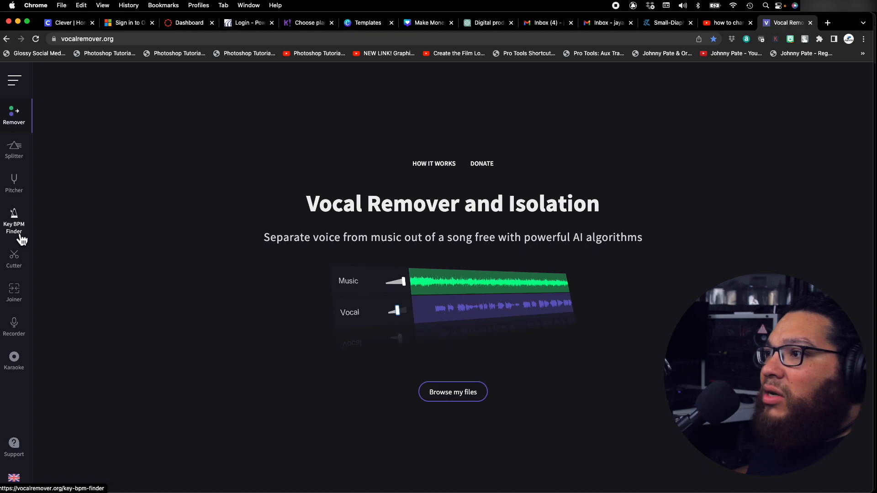
Open the Key BPM Finder and analyse the file Time Of My Life (140)3.mp3 for its BPM and key.
click(14, 227)
click(462, 343)
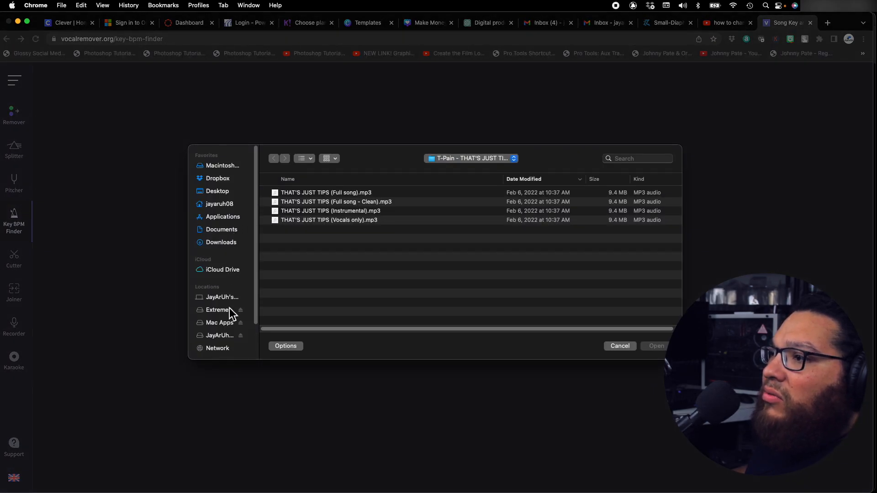
click(224, 323)
click(219, 179)
double_click(313, 193)
scroll(347, 270, down, 5)
click(338, 195)
click(657, 345)
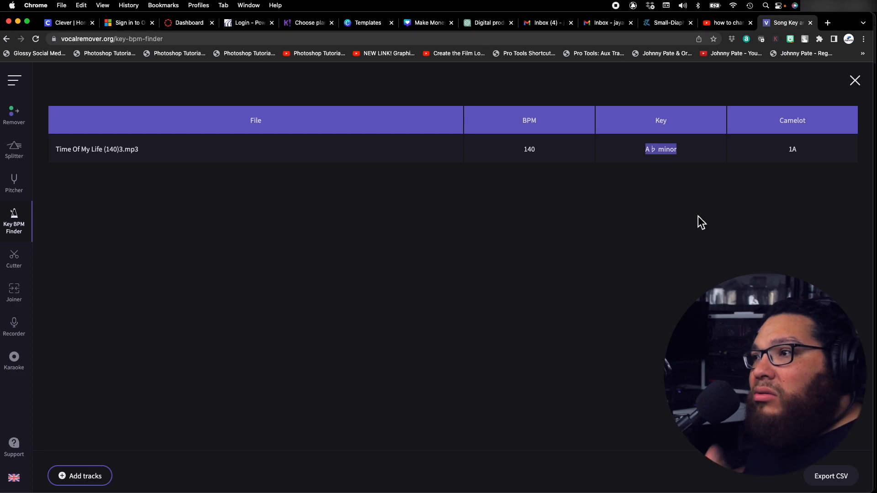
click(664, 195)
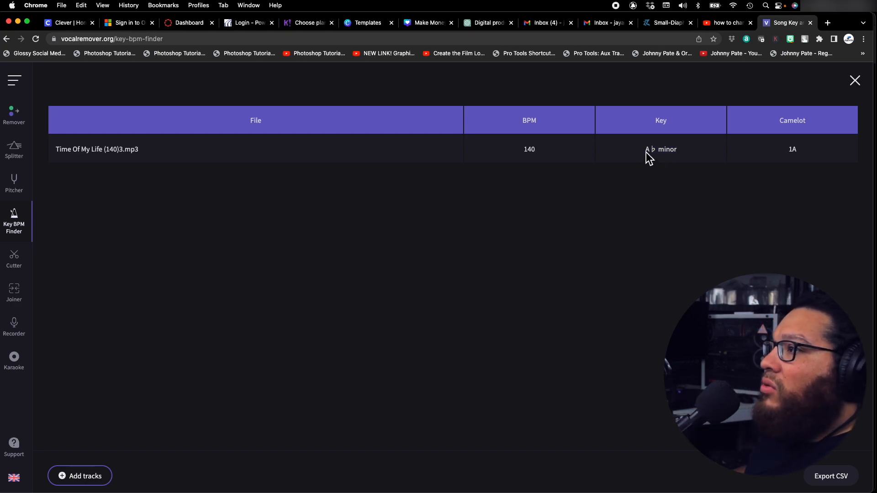
click(702, 230)
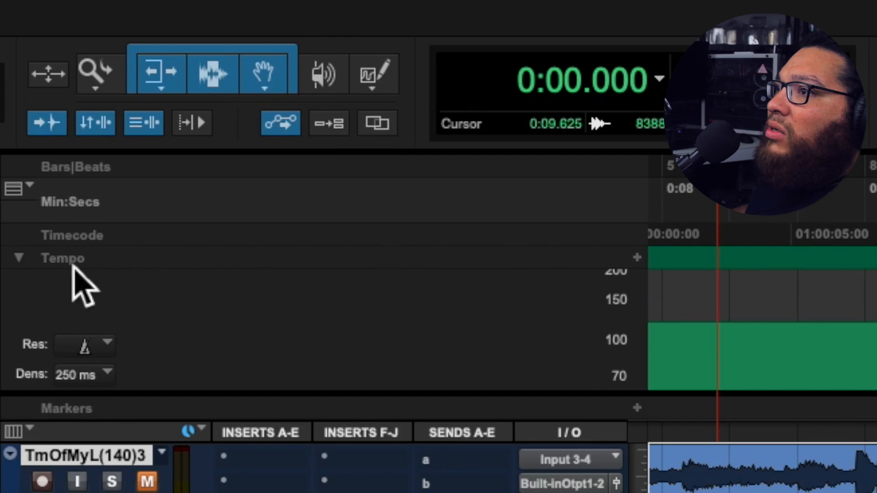
In Pro Tools, add a 140 BPM tempo change at location 1|1|000 and set both Mod Delay III delays to quarter notes.
click(639, 256)
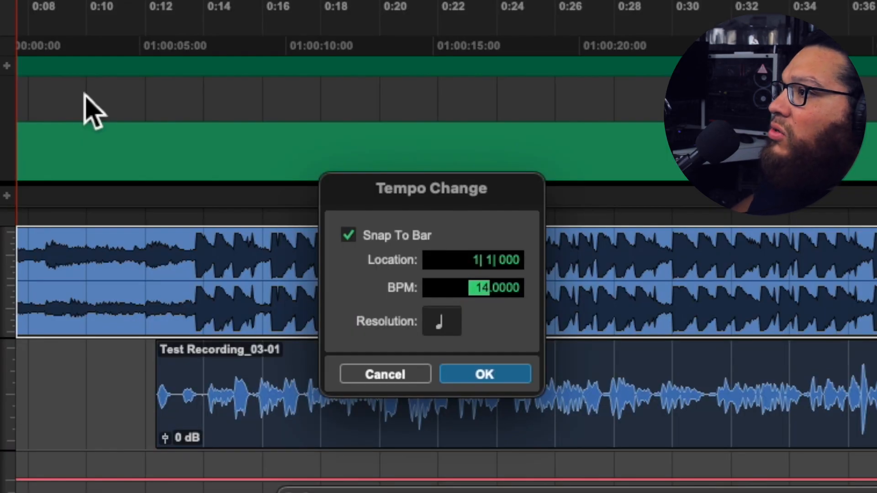
key(Return)
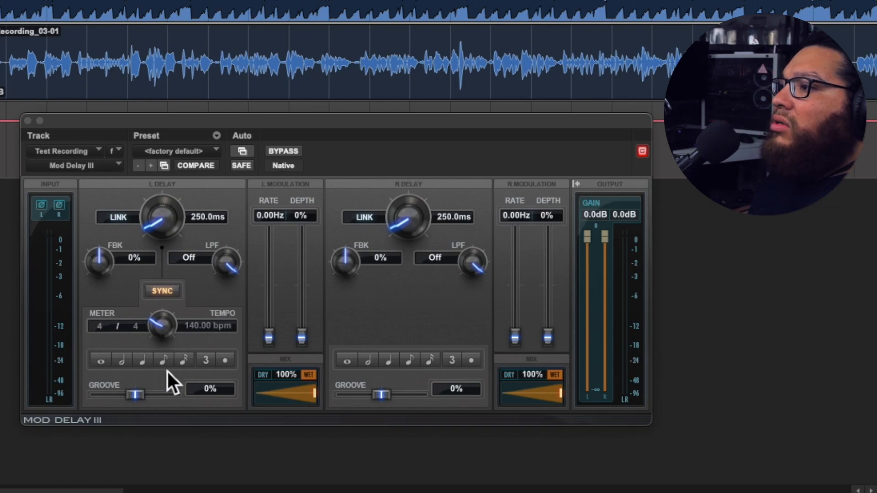
click(143, 365)
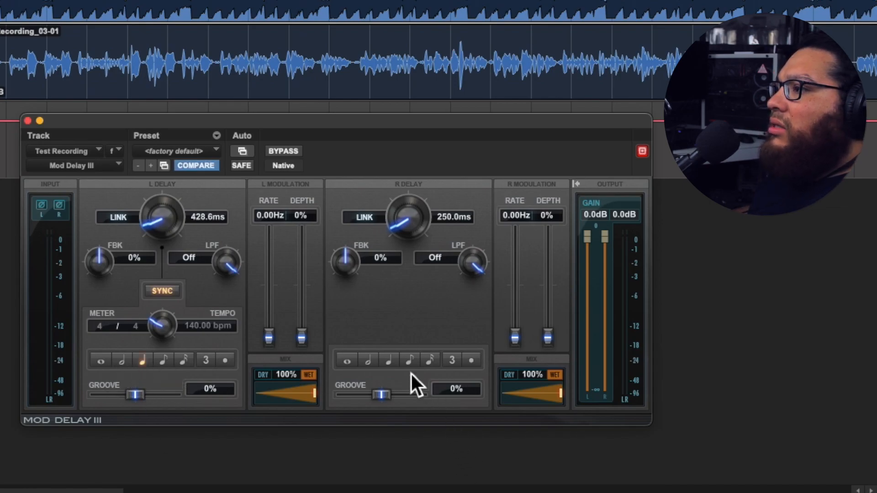
click(389, 361)
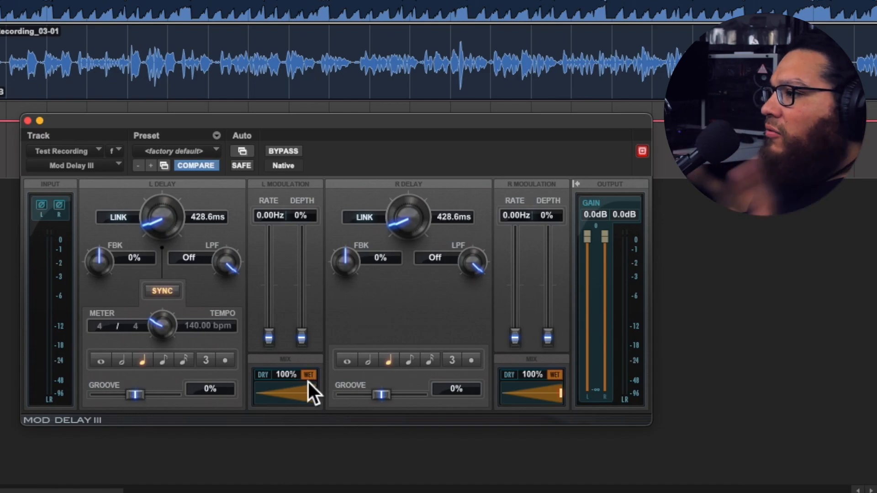
Set Mod Delay III's right delay to 430 ms, feedback to 33% left and 42% right, and mix to 11% left and 10% right.
click(448, 218)
text(4)
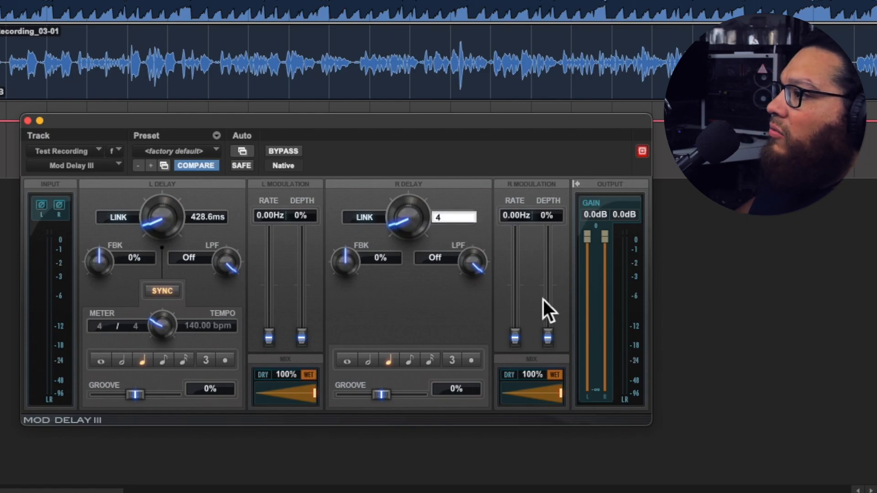
text(30)
key(Return)
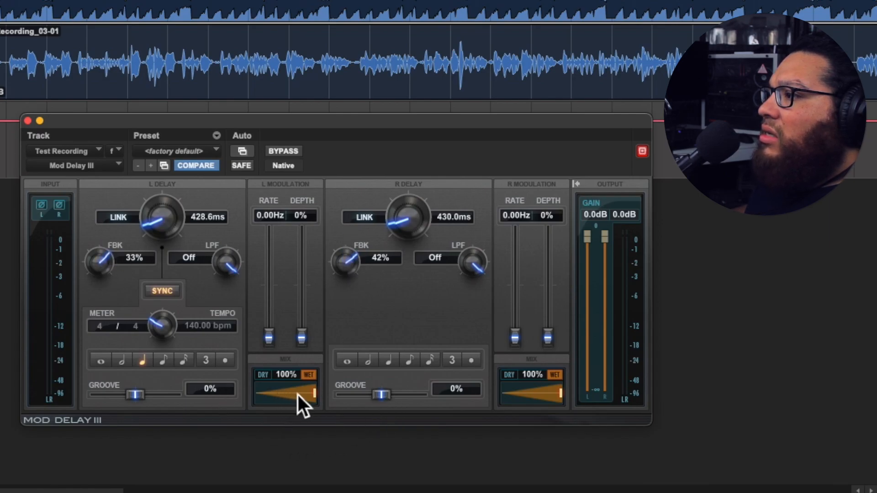
drag(254, 405, 244, 410)
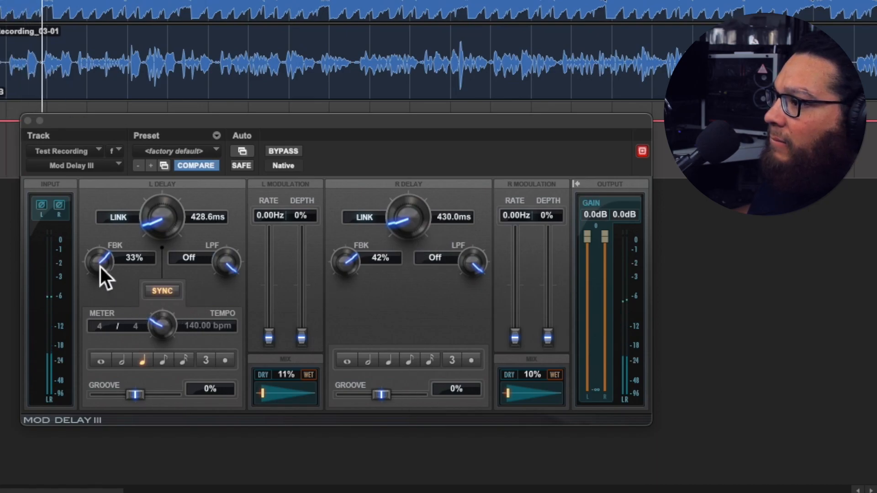
Set Mod Delay III's right delay to 445 ms and lower the mix to 2% left and 4% right.
click(449, 217)
text(445)
key(Return)
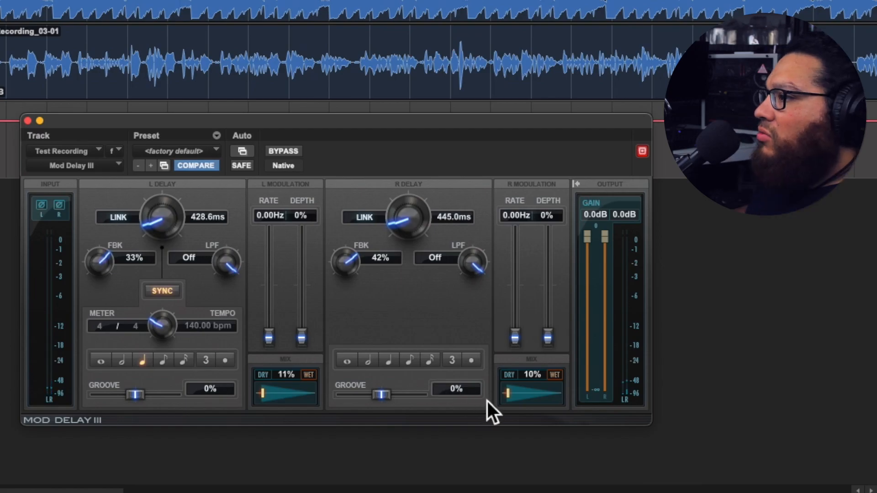
drag(509, 396, 508, 395)
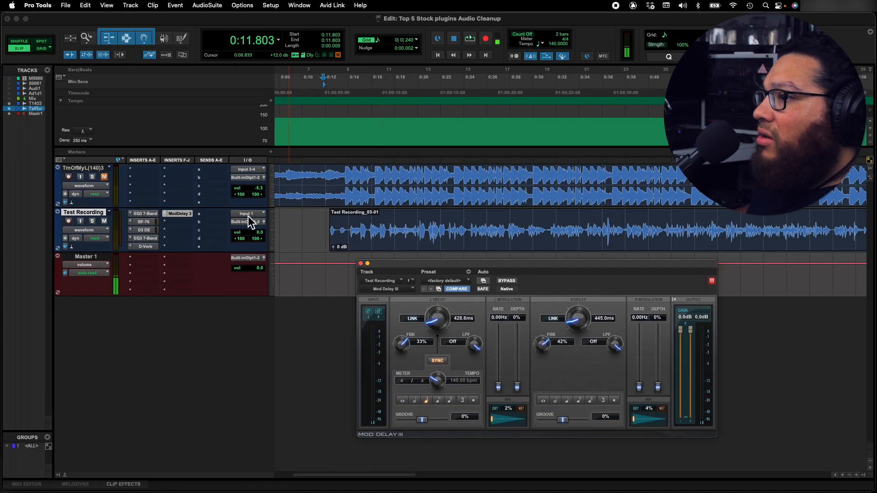
Review the de-esser, D-Verb and Mod Delay III plug-ins in Test Recording's insert chain.
click(248, 217)
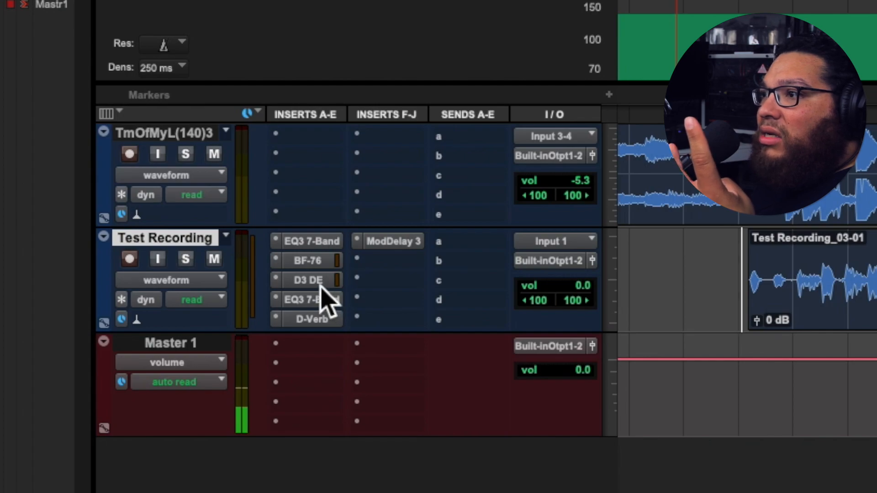
click(319, 281)
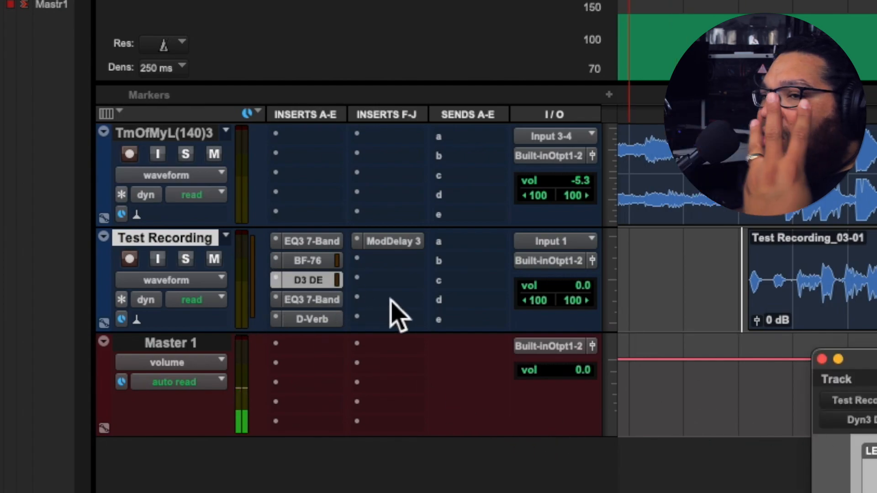
click(316, 322)
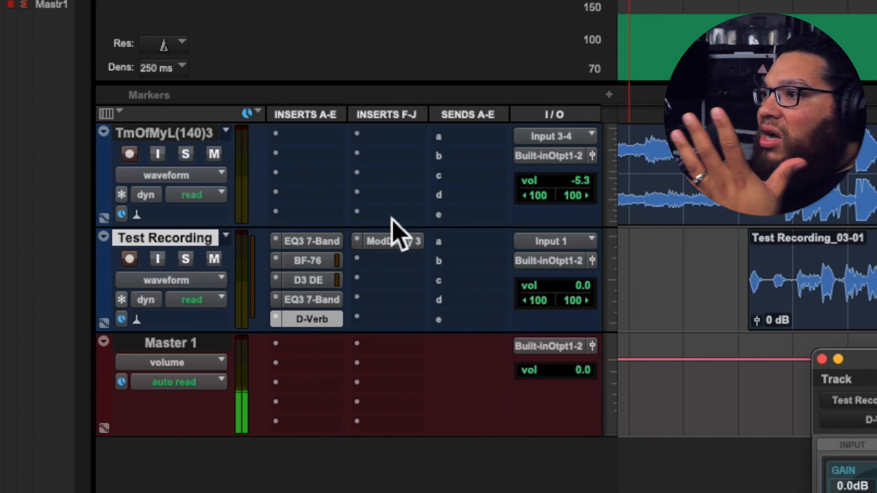
click(404, 245)
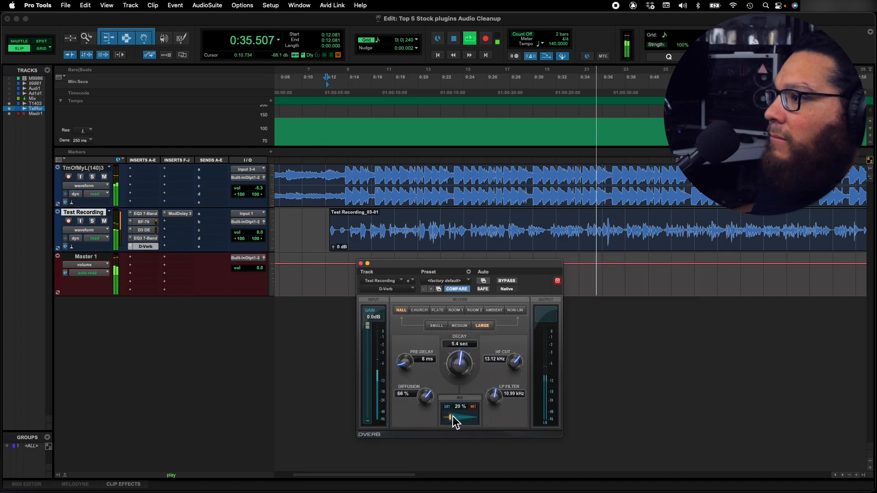
Lower D-Verb's mix to 17% while the session plays and close its window.
drag(451, 417, 450, 417)
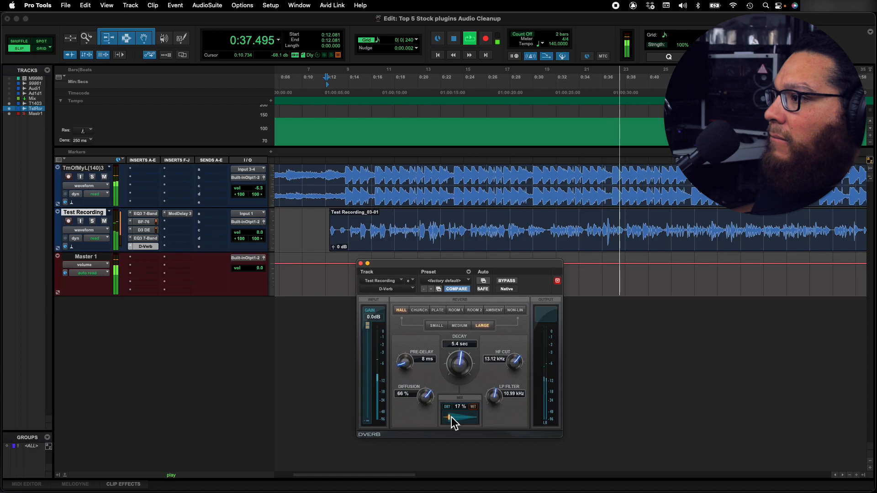
click(361, 264)
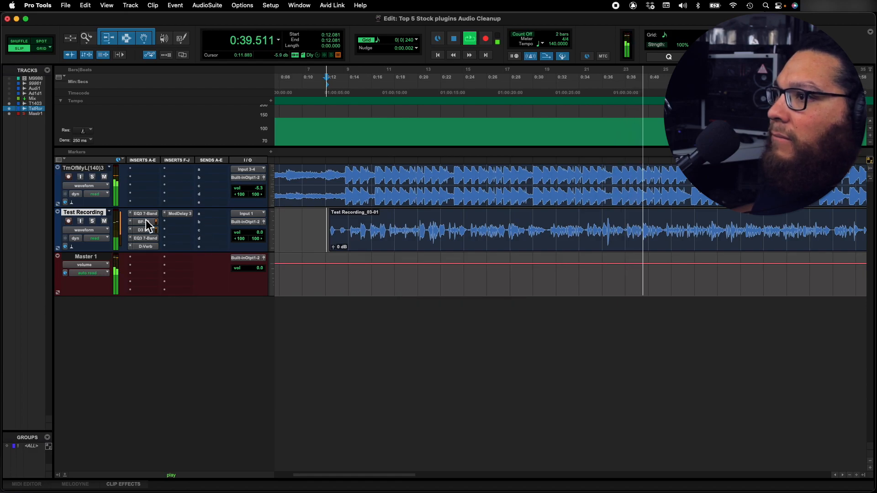
Reduce the attack on Test Recording's BF-76 compressor during playback, and stop playback.
click(144, 221)
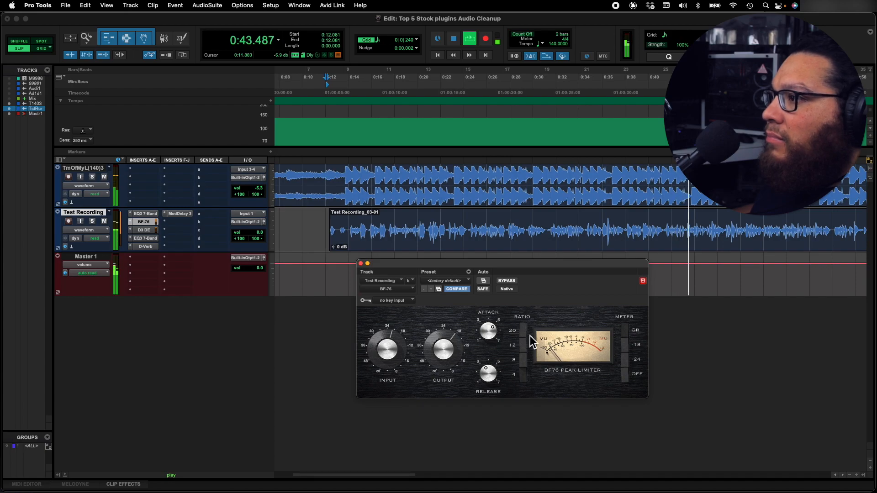
drag(486, 333, 490, 355)
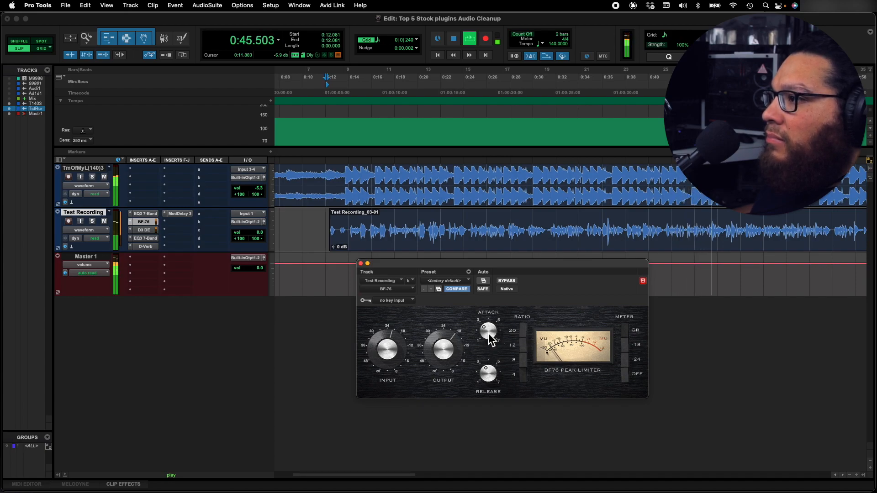
key(space)
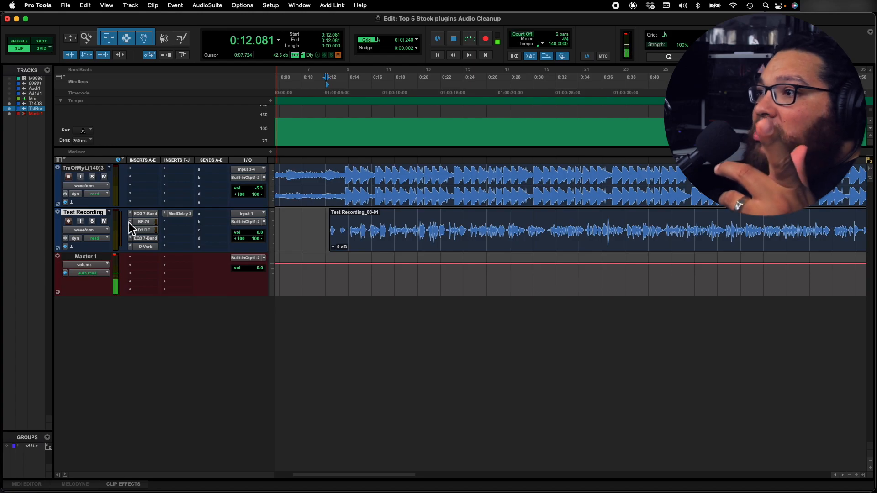
Replace the BF-76 in Test Recording's second insert slot with the mono Dyn3 Compressor/Limiter.
click(129, 223)
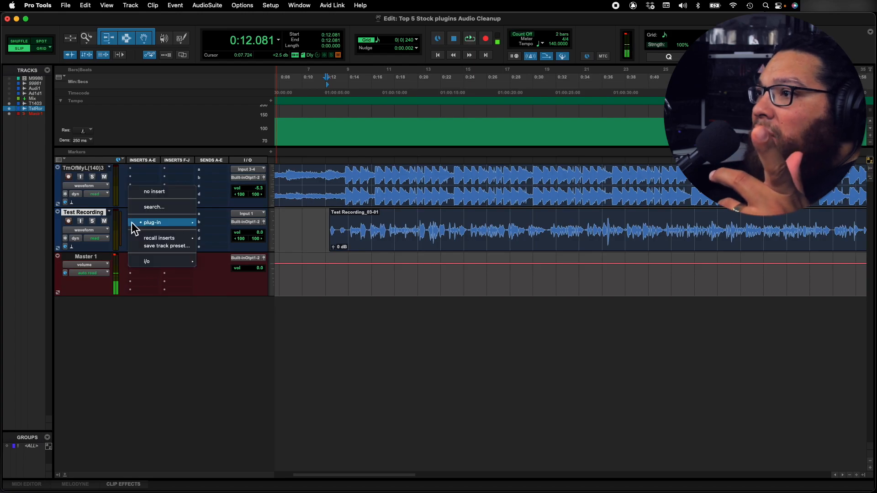
mouse_move(185, 223)
mouse_move(234, 234)
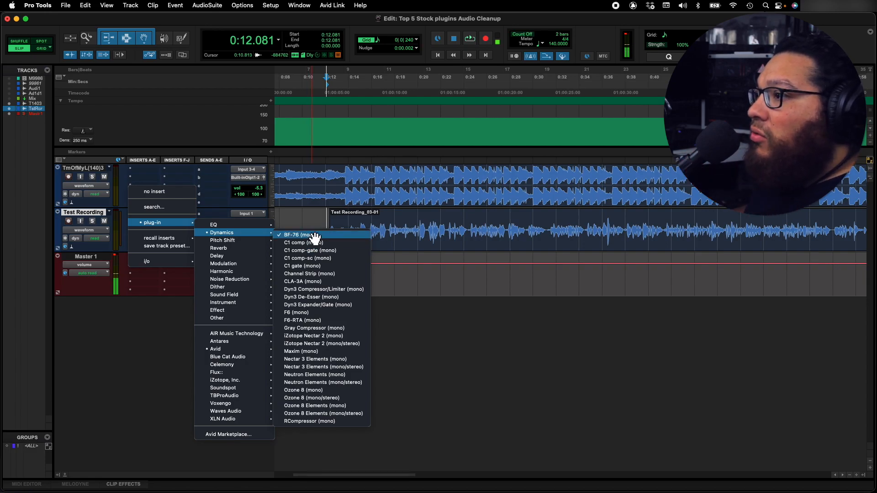
click(300, 289)
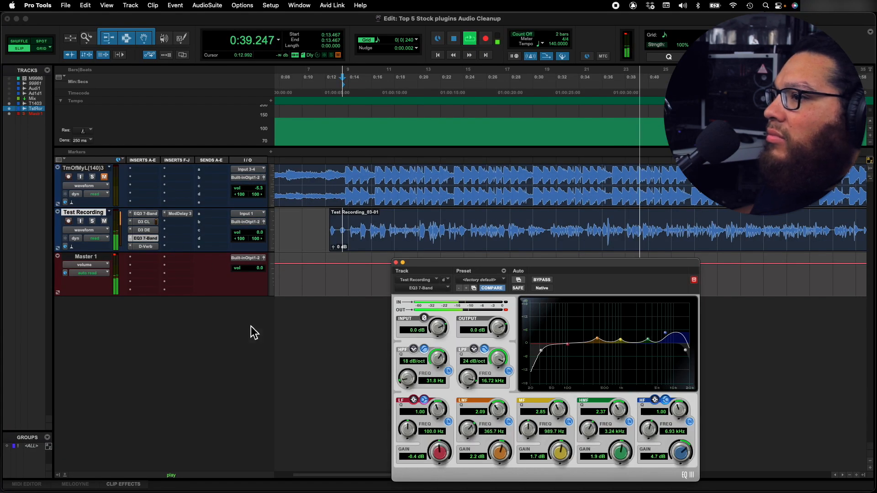
Check the settings of the first EQ3 7-Band and the Dyn3 Compressor/Limiter on Test Recording.
click(145, 214)
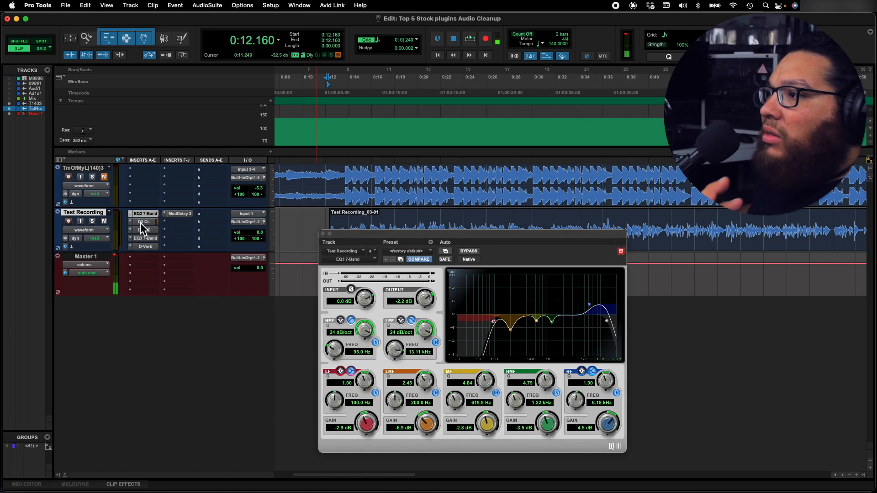
click(143, 222)
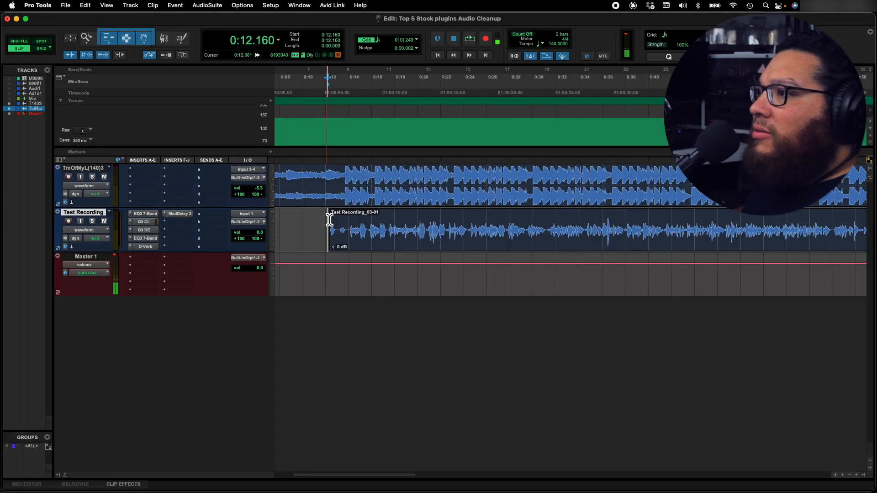
Play the session, raise Test Recording's volume to +2.4 dB and fine-tune its Dyn3 Compressor/Limiter.
key(space)
drag(259, 232, 258, 229)
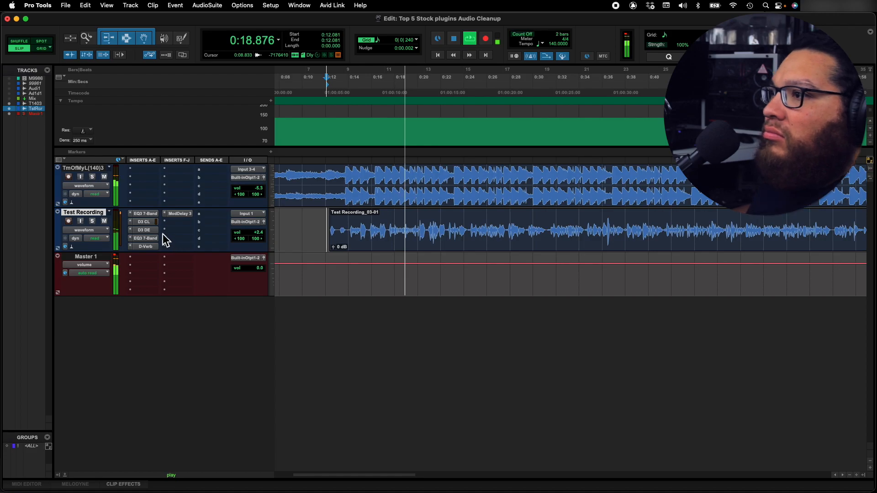
click(146, 223)
drag(537, 360, 538, 360)
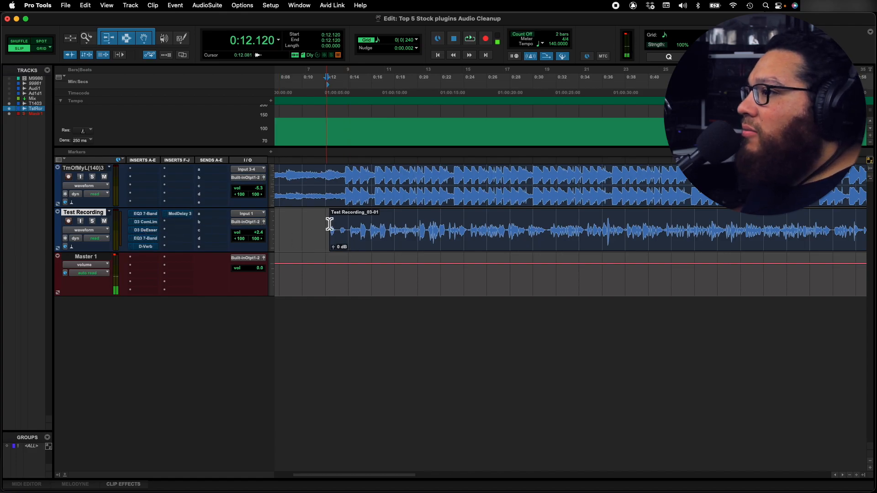
During playback, re-enable Test Recording's bypassed inserts one after another: the EQs, compressor, de-esser, D-Verb and Mod Delay III.
key(space)
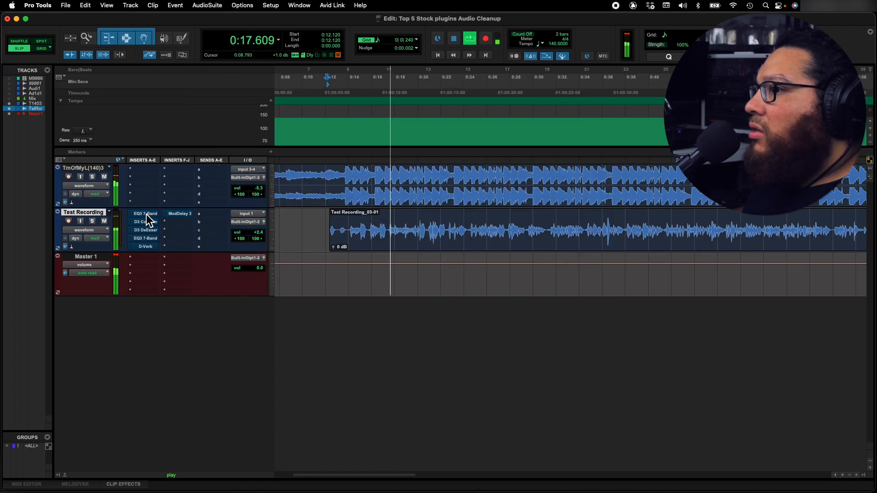
super+click(151, 241)
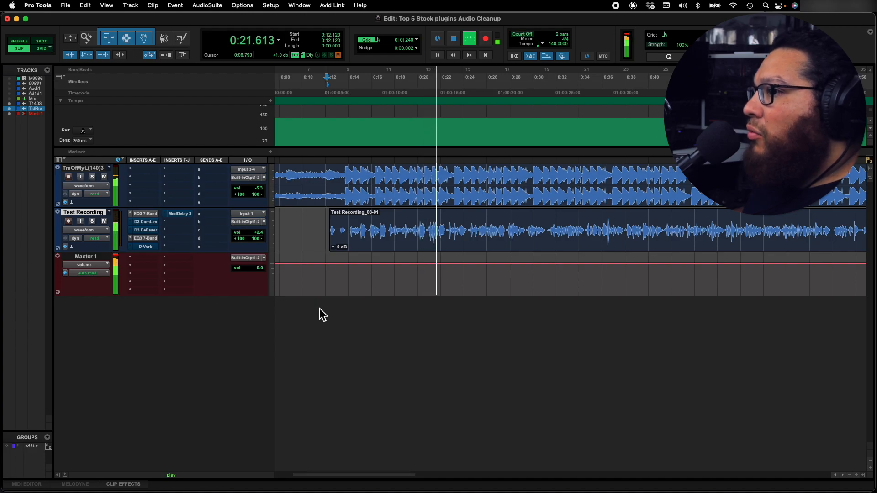
super+click(147, 222)
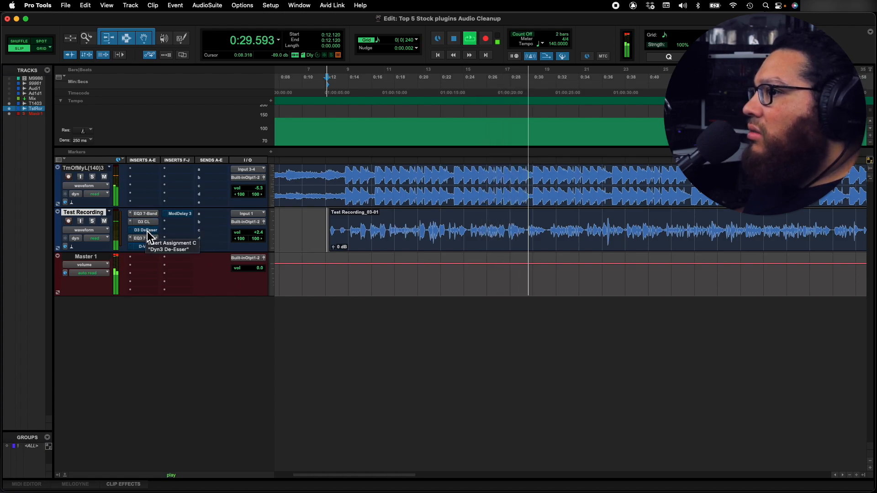
super+click(147, 231)
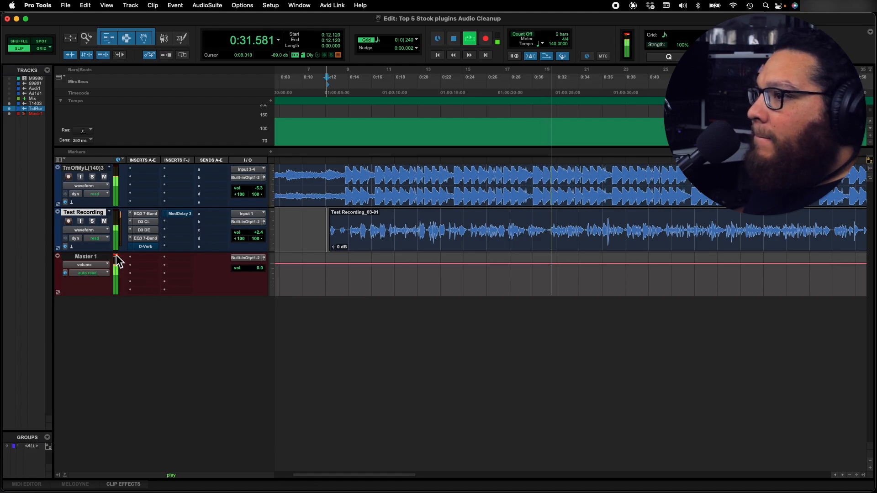
super+click(151, 247)
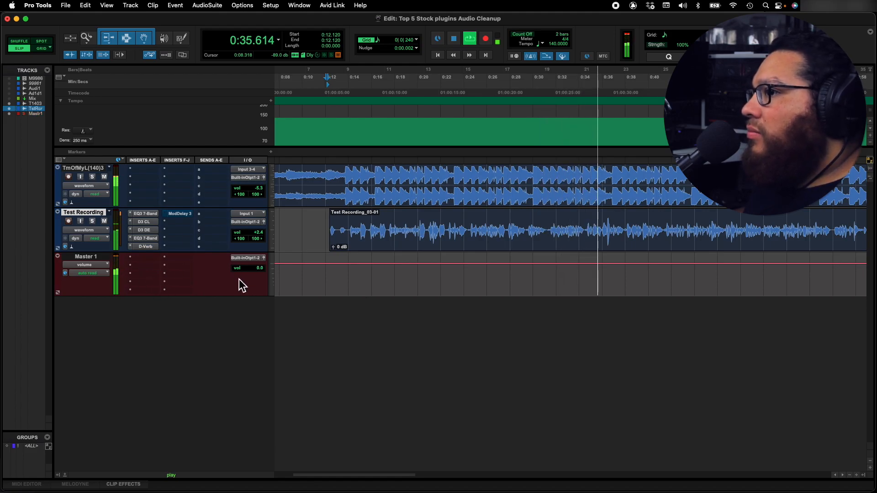
super+click(180, 215)
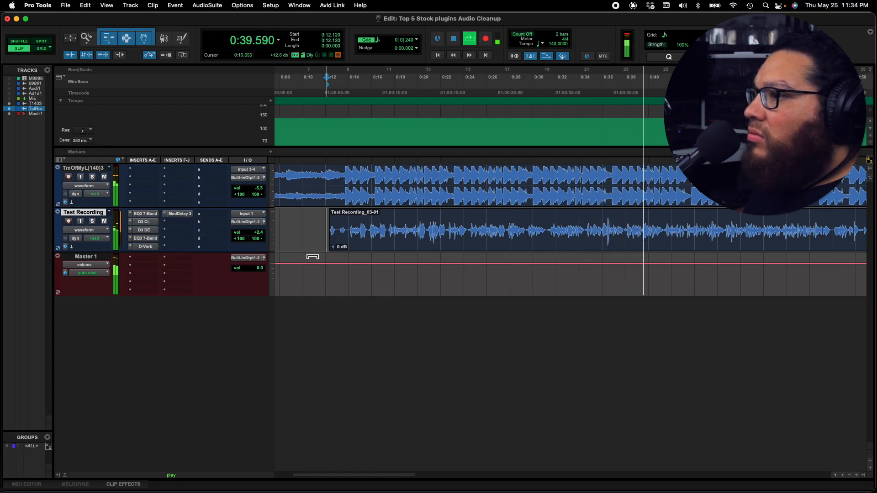